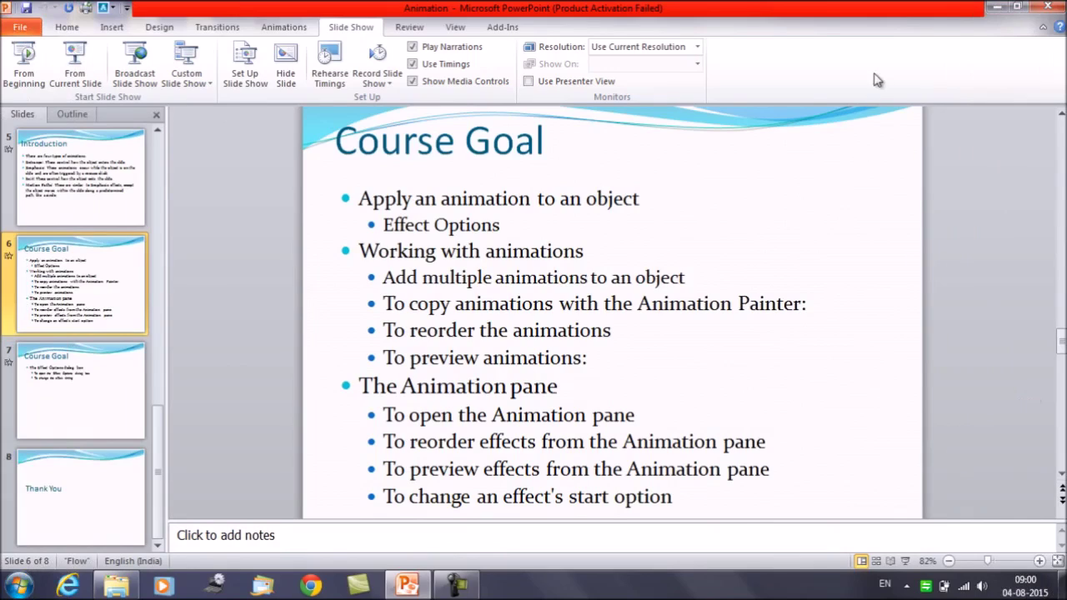
Step: Show the Animations ribbon tab on the Course Goal slide (6 of 8)
click(285, 28)
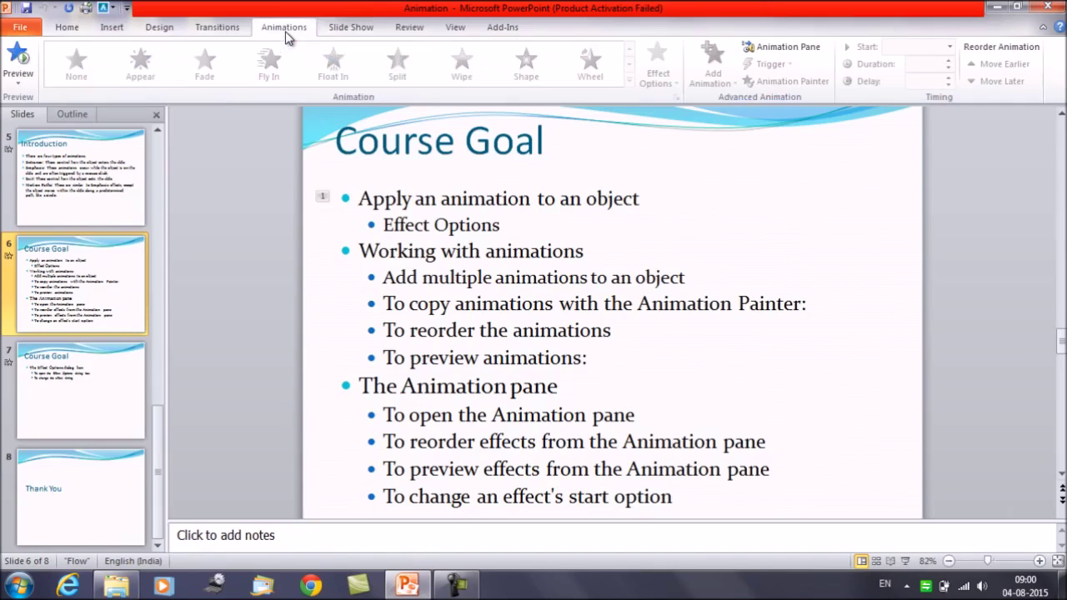
Step: Check the bullet list's Fly In animation (On Click, 01.75), then go to slide 7
click(428, 198)
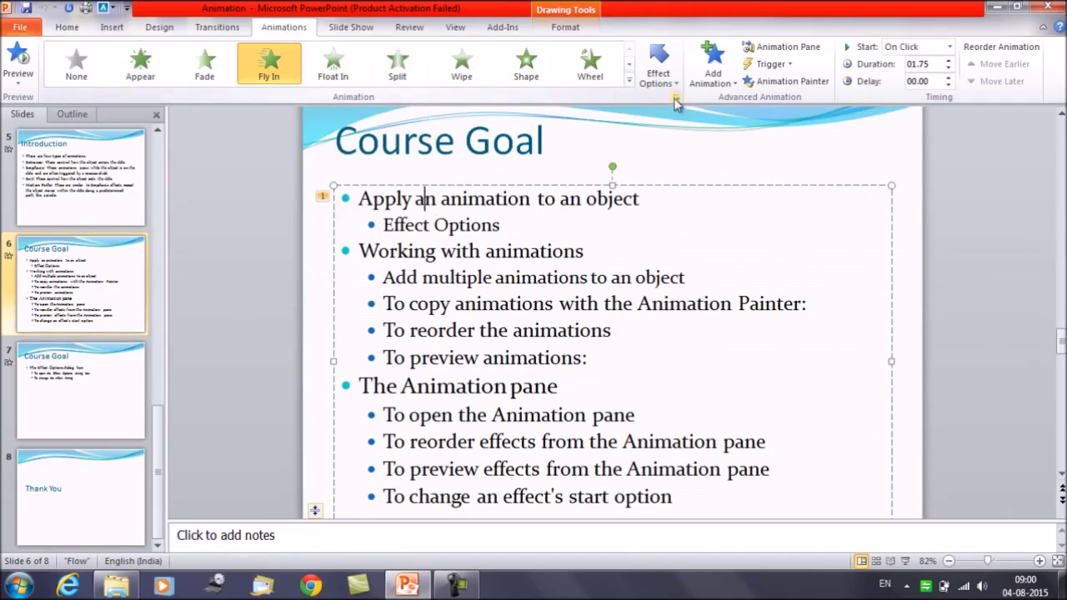
click(609, 251)
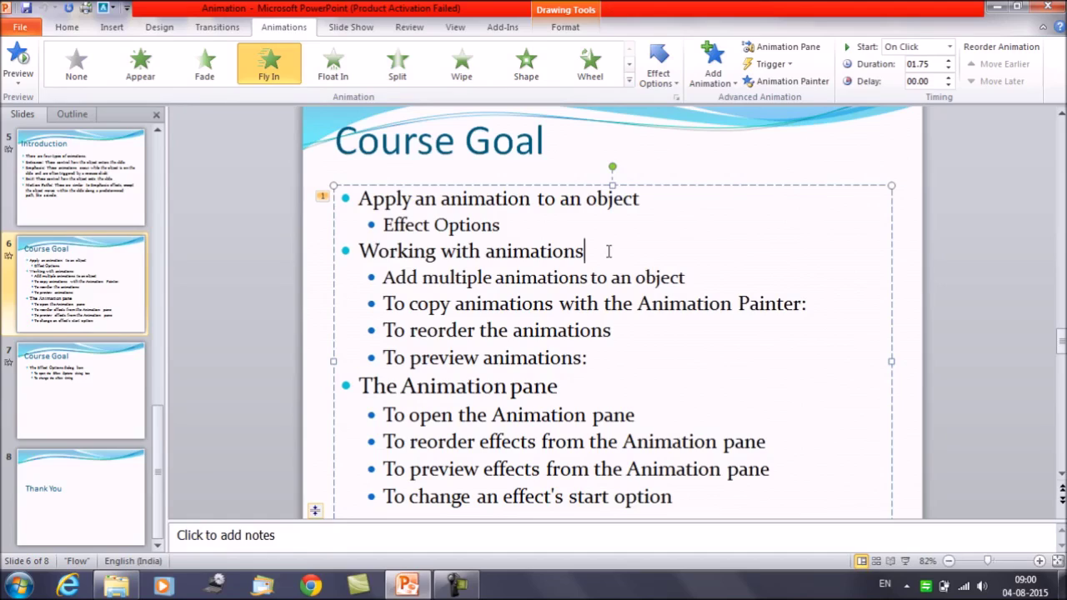
click(51, 392)
Step: Switch to the Insert ribbon to add slide 8 with a laptop picture
click(113, 28)
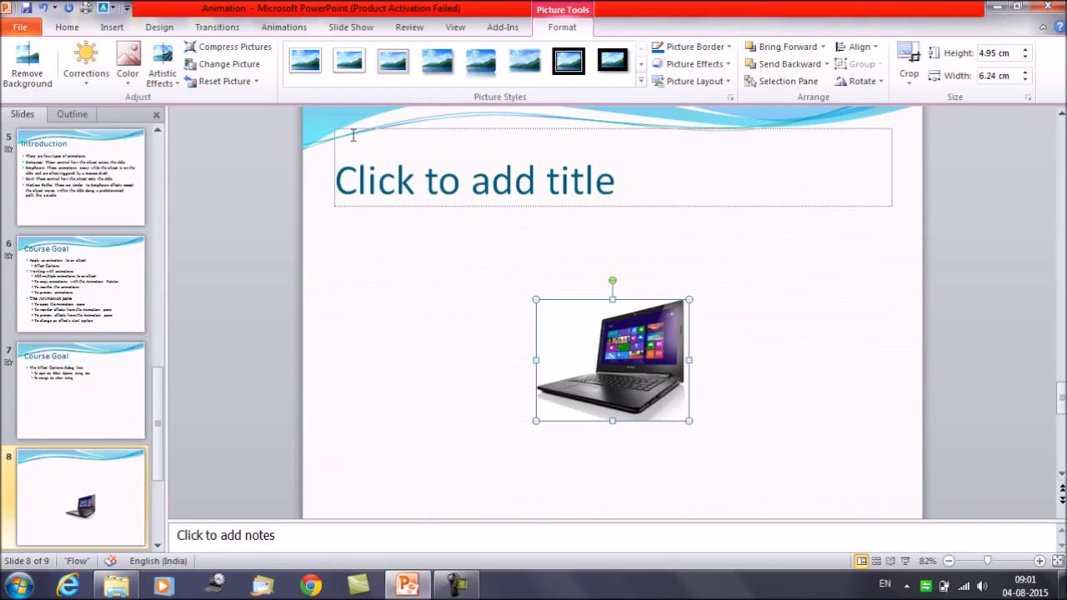
Step: Give the laptop picture a Fade entrance effect and play slide 8's animation
click(284, 27)
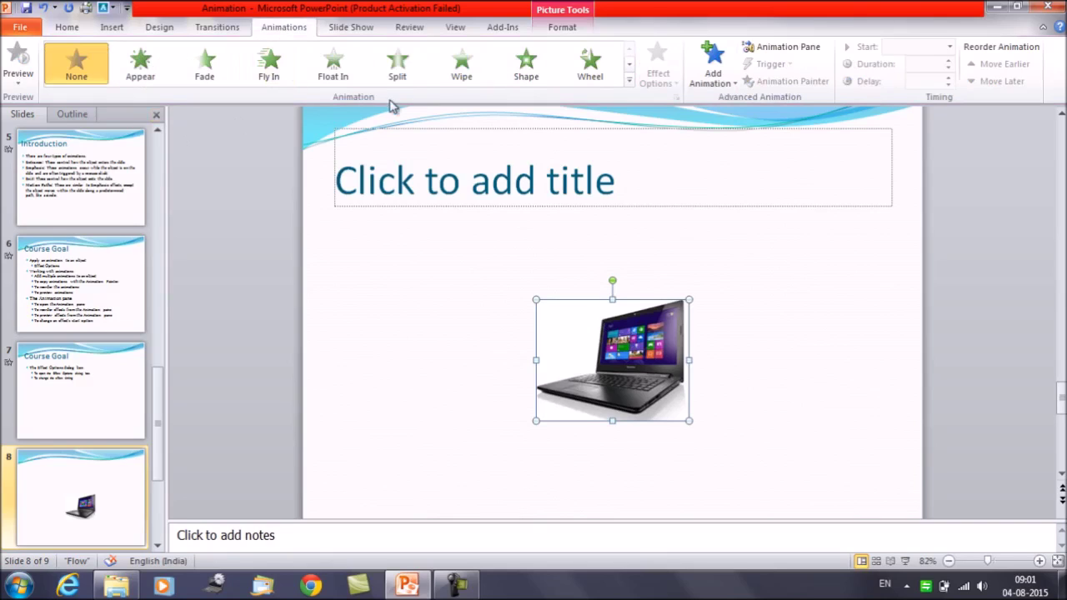
click(632, 87)
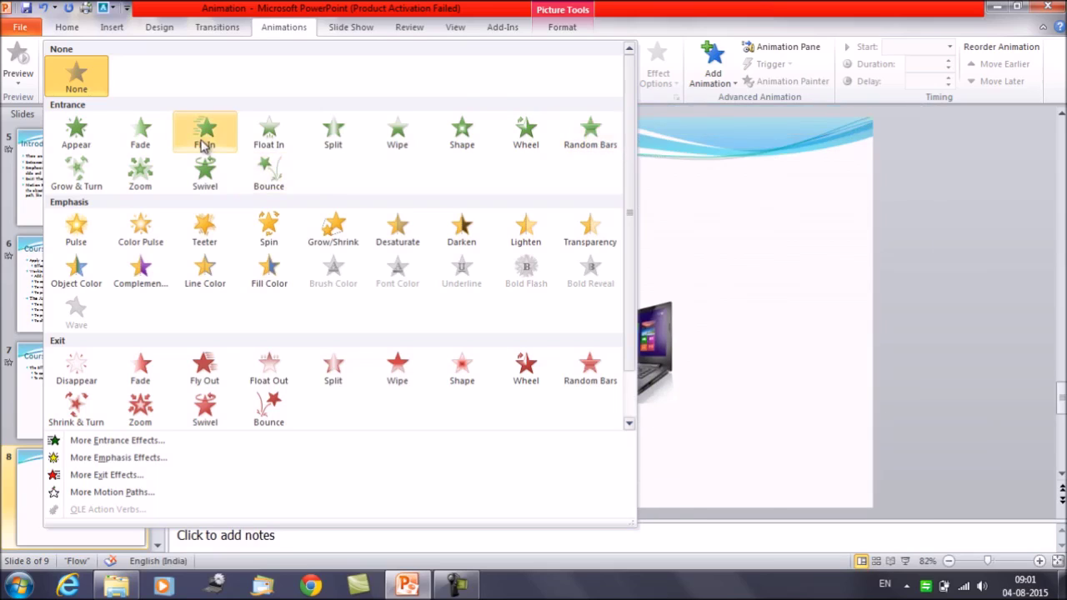
click(142, 143)
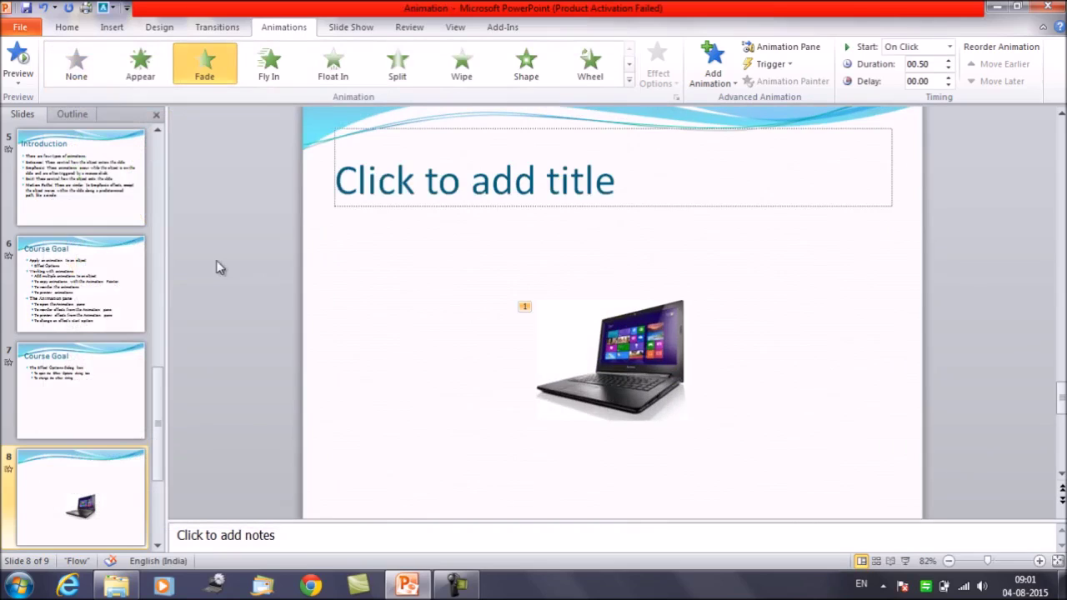
click(10, 472)
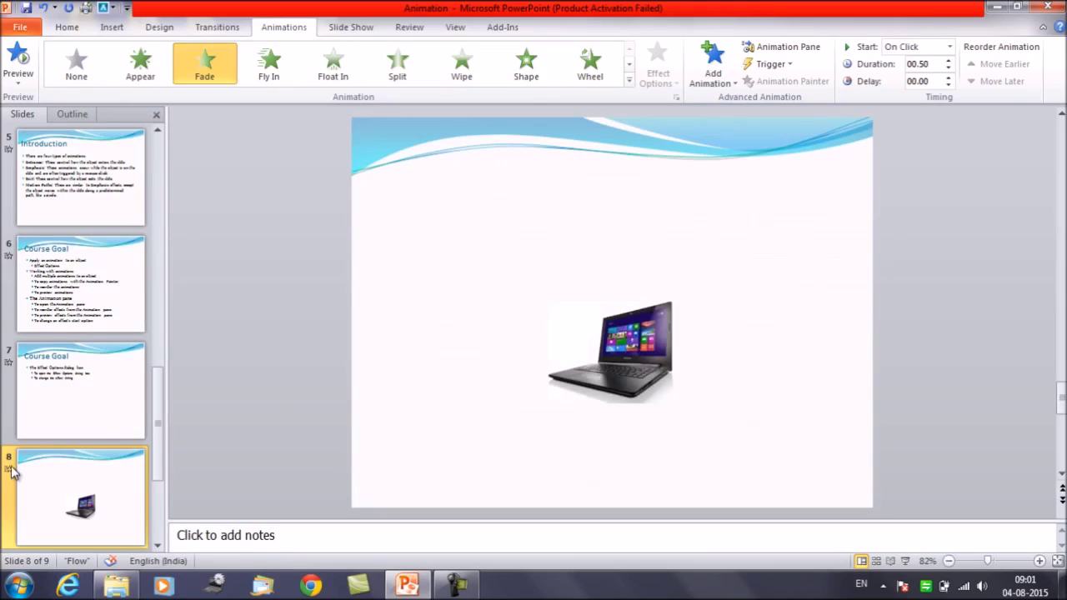
click(630, 81)
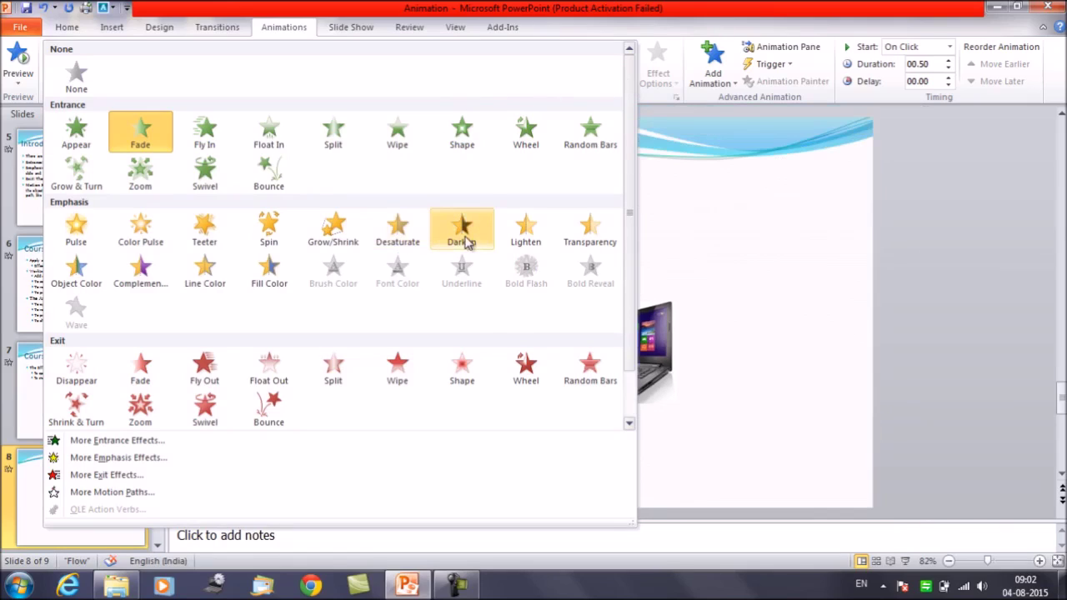
Step: Switch the laptop to a 02.00 Grow/Shrink effect, preview it, and reselect the picture
click(337, 236)
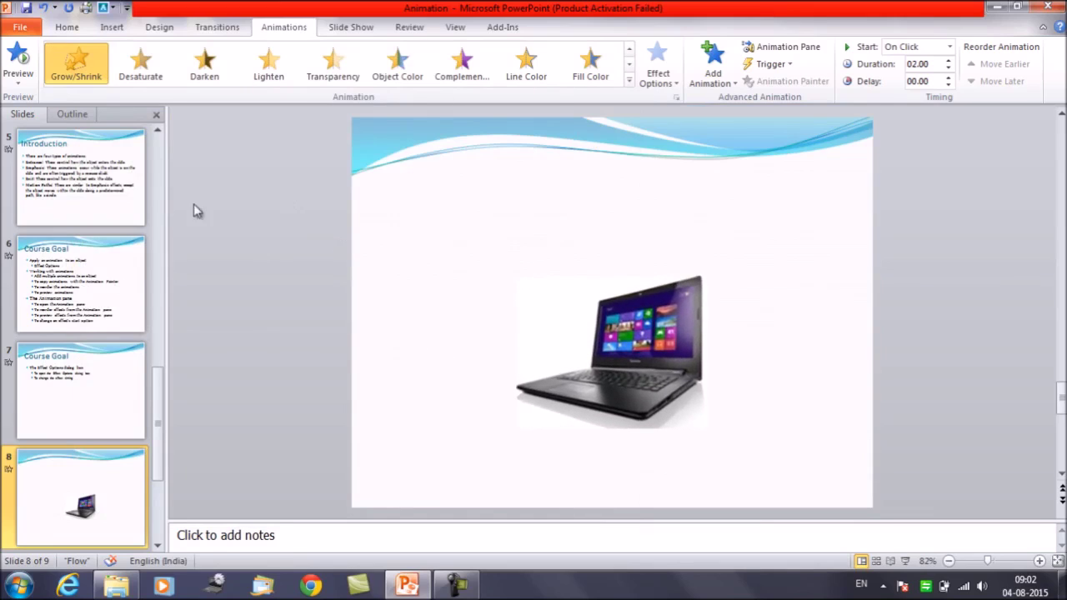
click(9, 467)
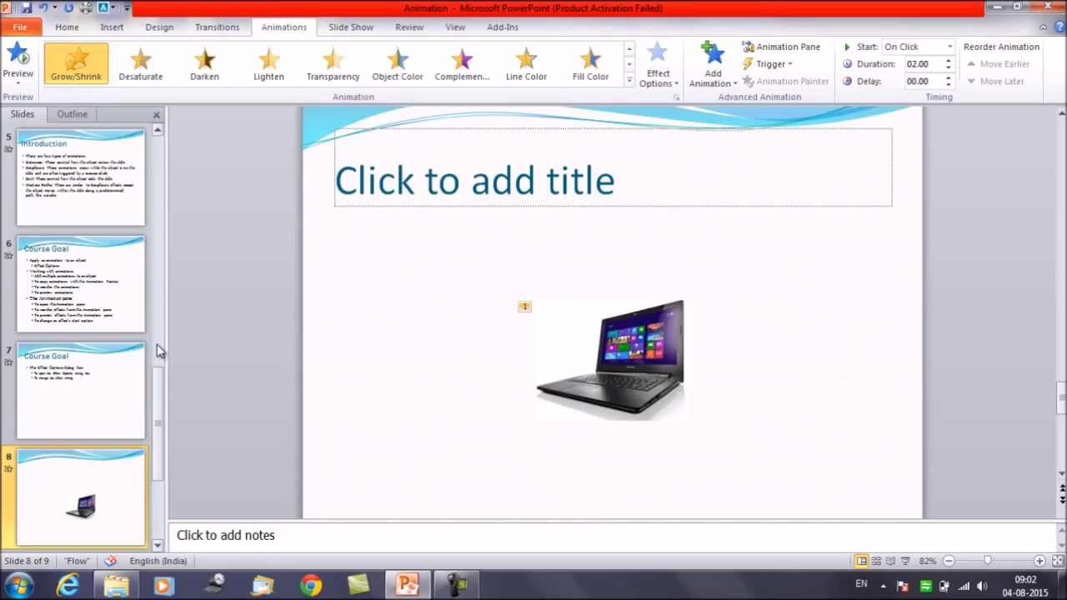
click(630, 67)
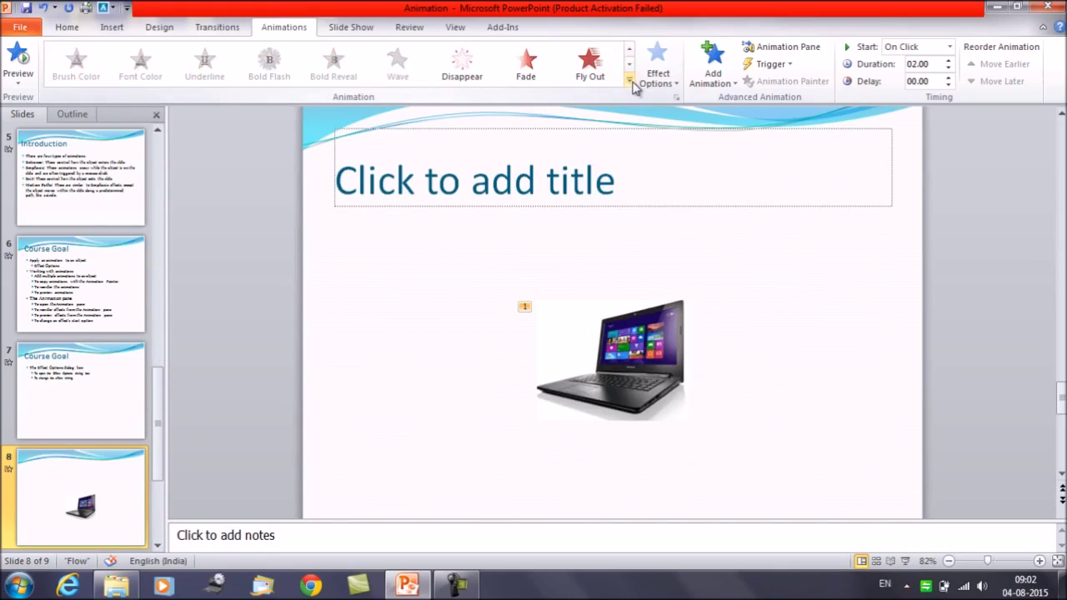
click(631, 87)
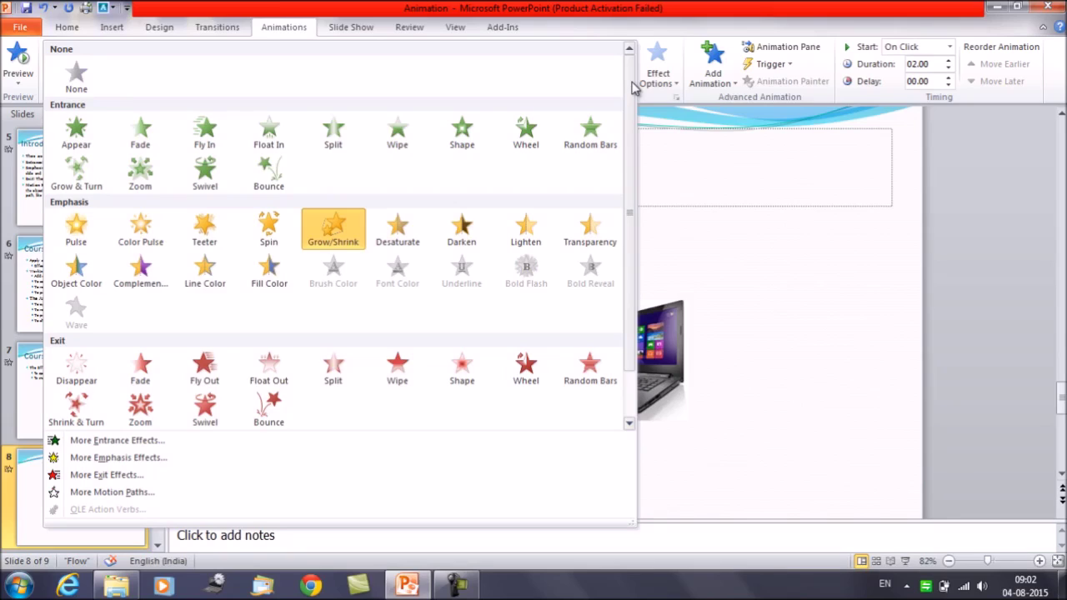
click(632, 87)
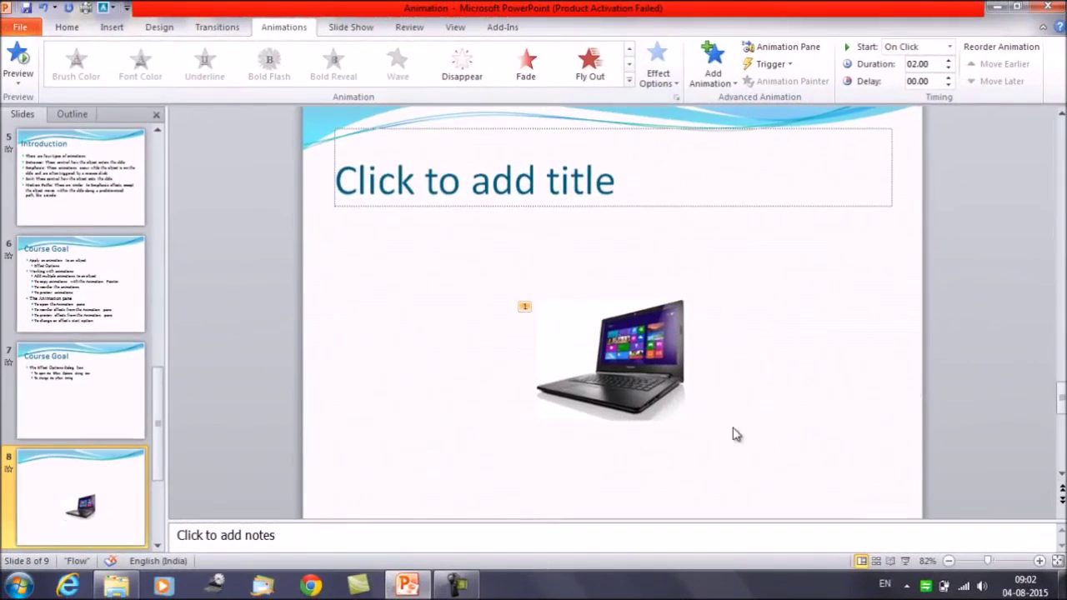
click(650, 367)
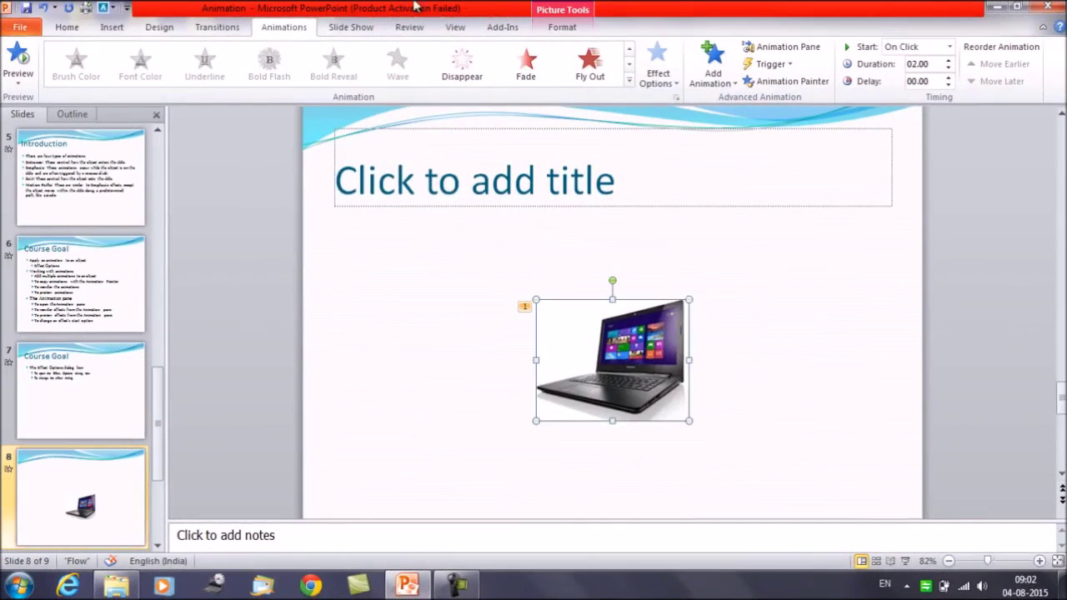
Step: Set the laptop's animation to Fly In from Bottom-Left
click(630, 81)
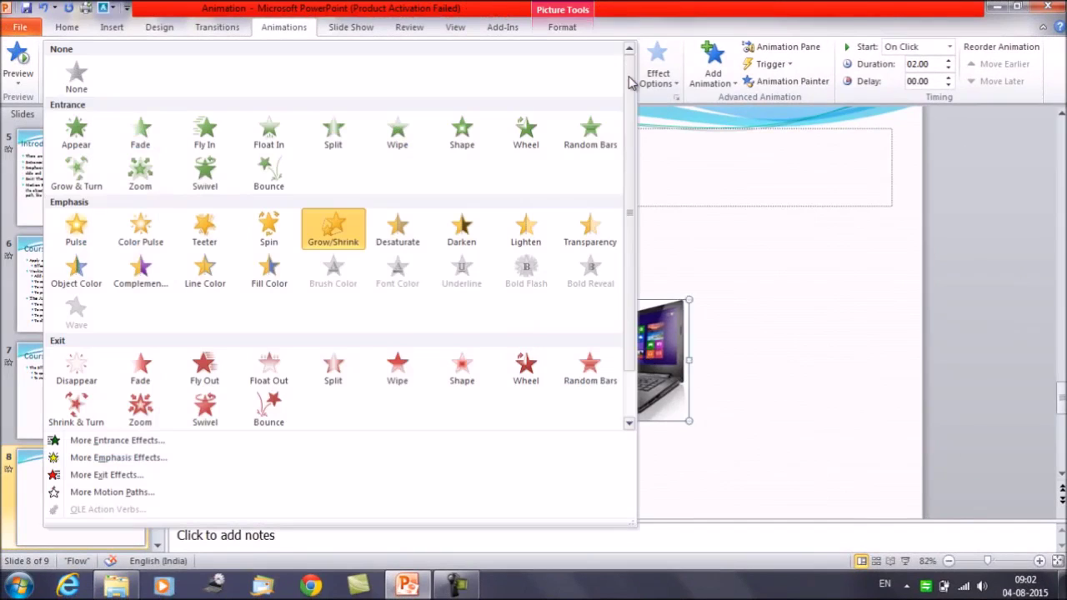
click(197, 131)
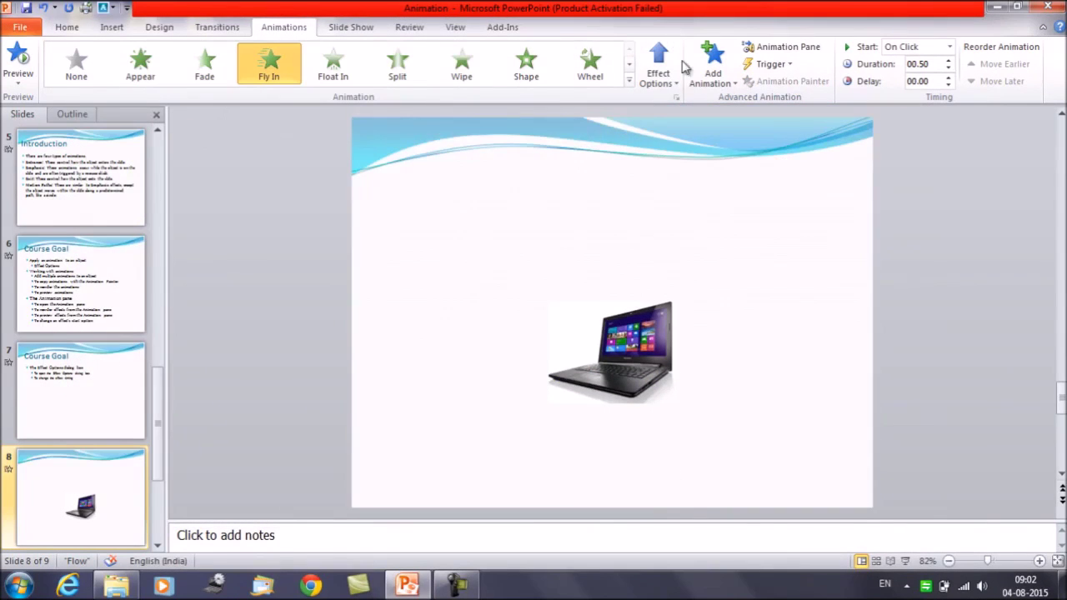
click(673, 83)
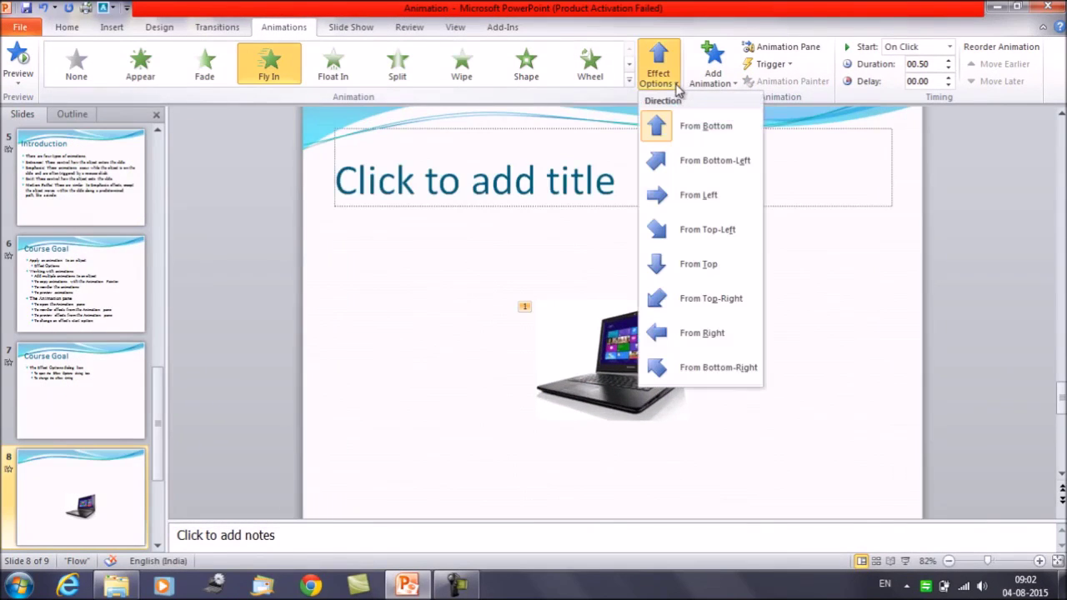
click(680, 169)
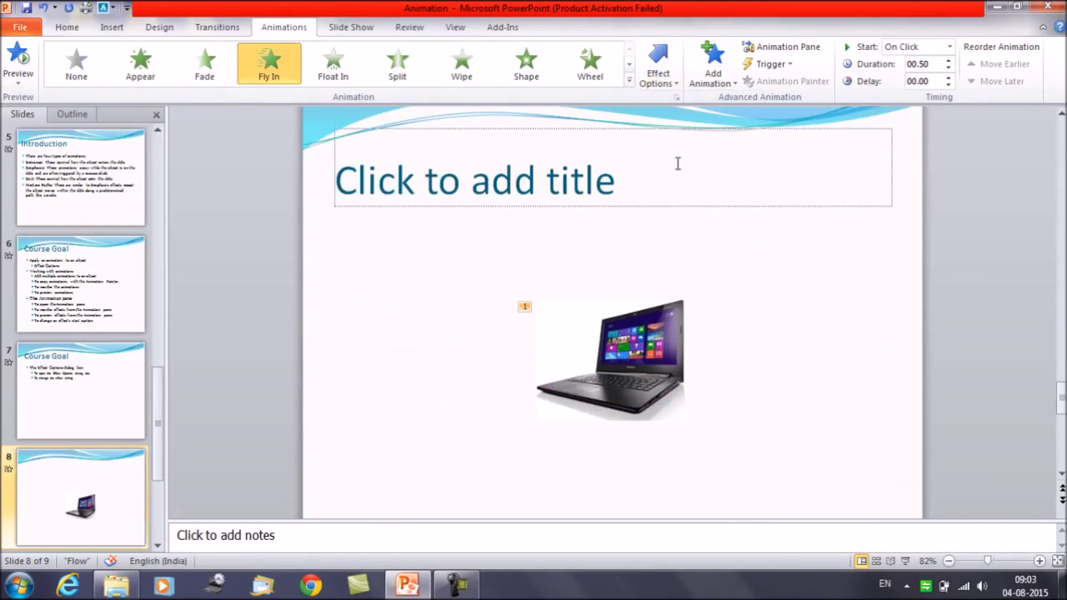
Step: Add Grow/Shrink (02.00, On Click) after Fly In on the laptop and preview both
click(720, 91)
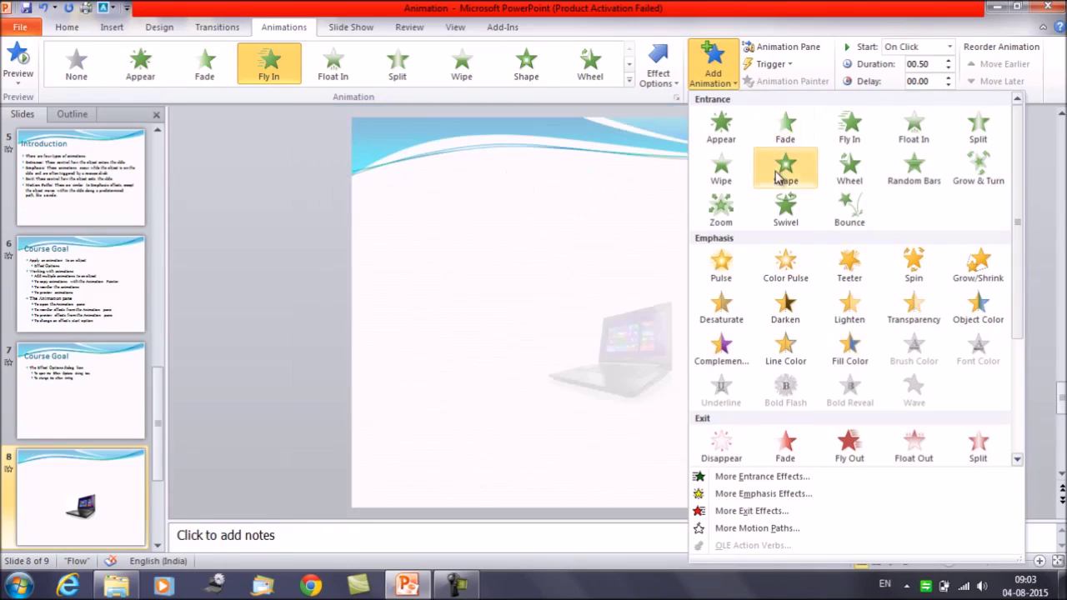
click(978, 275)
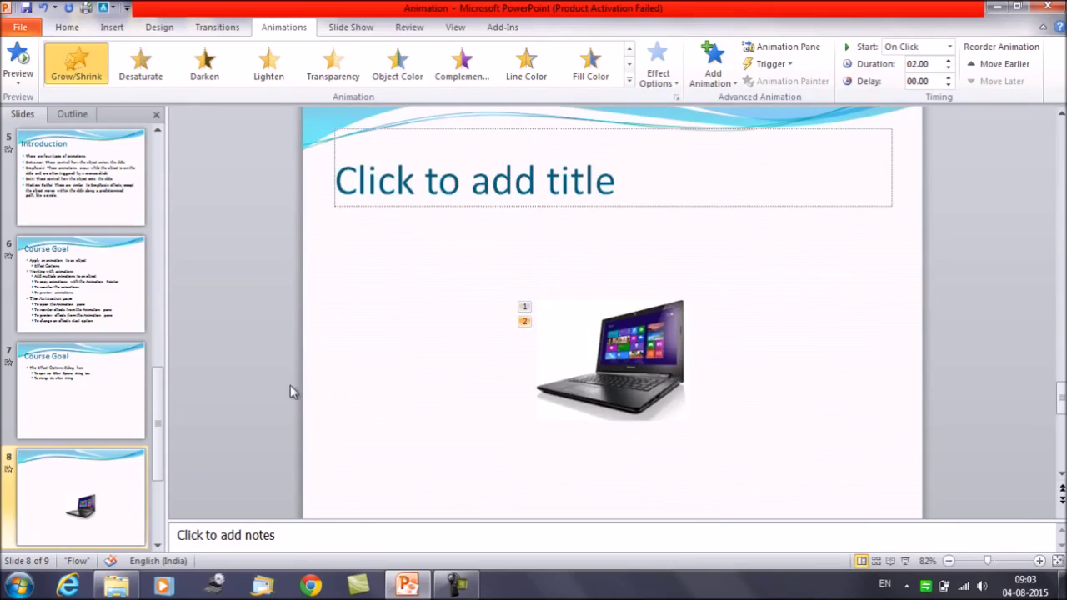
click(11, 472)
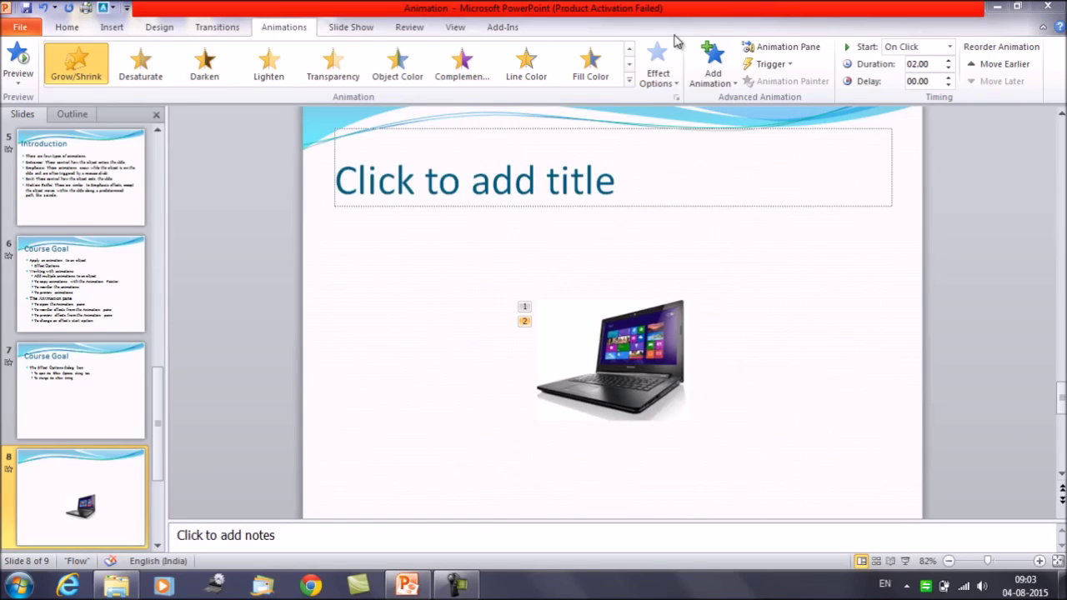
Step: Add a Fly Out exit toward the bottom-right to the laptop and preview slide 8
click(737, 86)
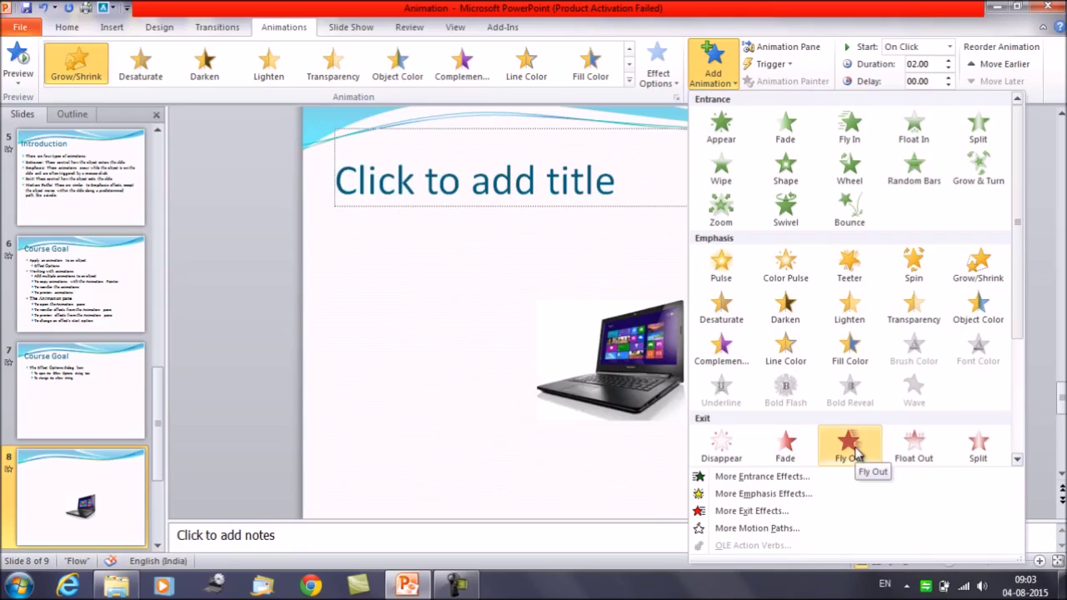
click(850, 449)
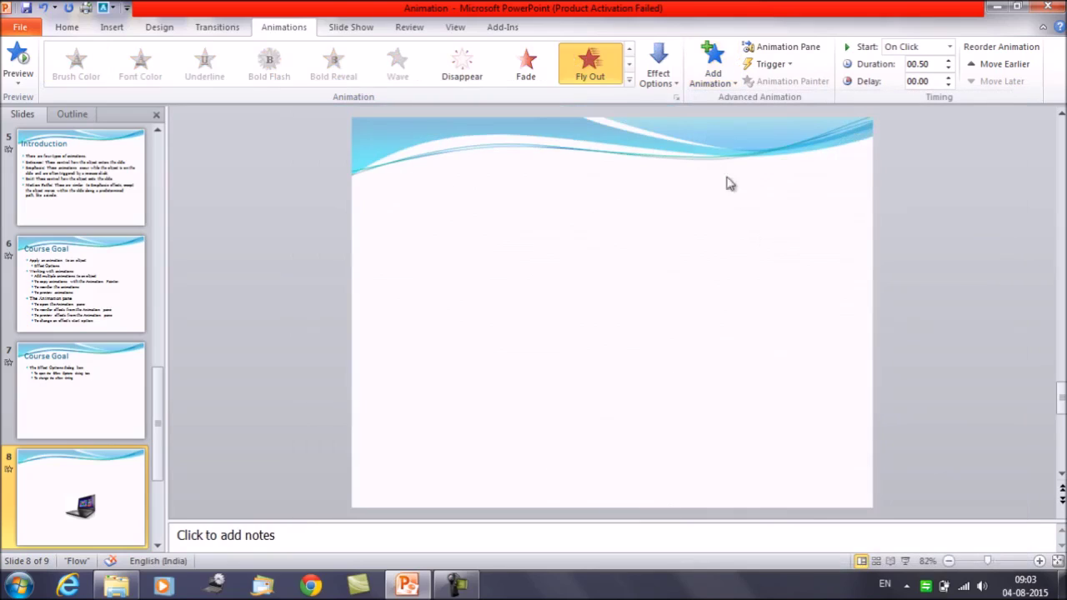
click(678, 88)
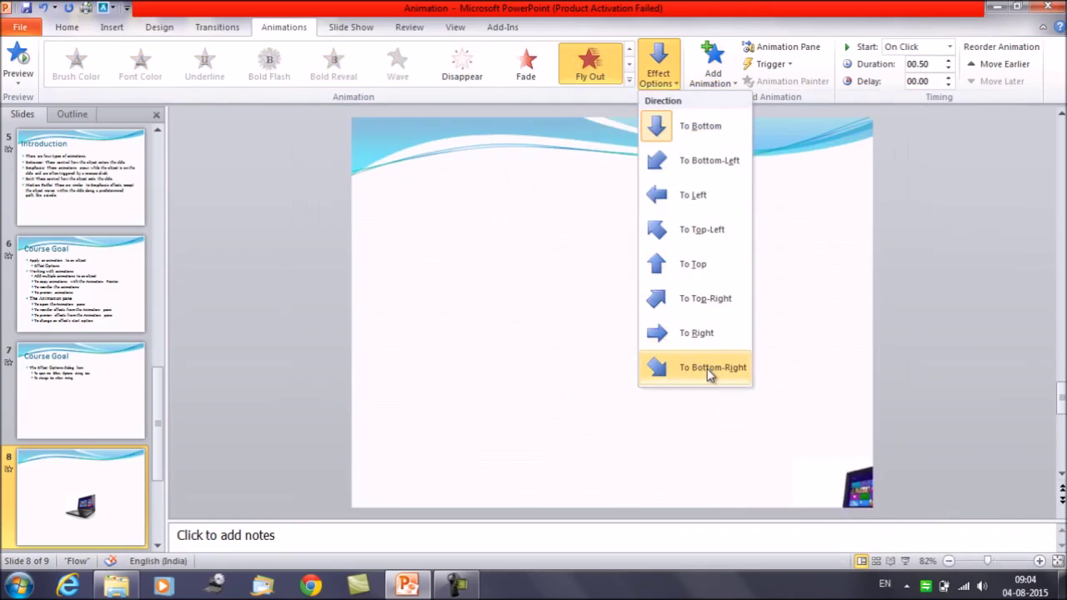
click(707, 369)
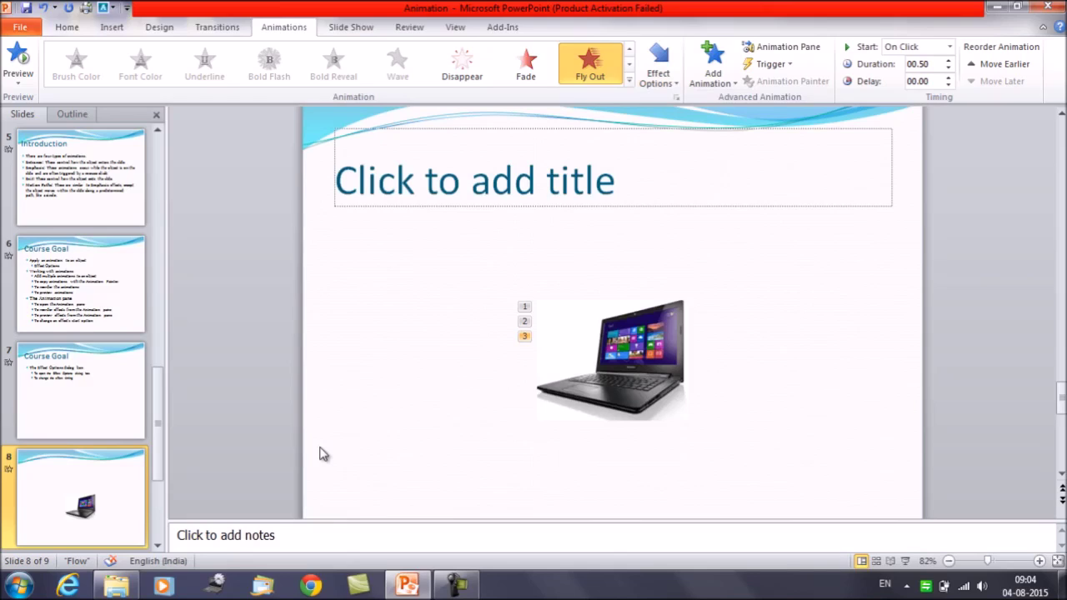
click(11, 472)
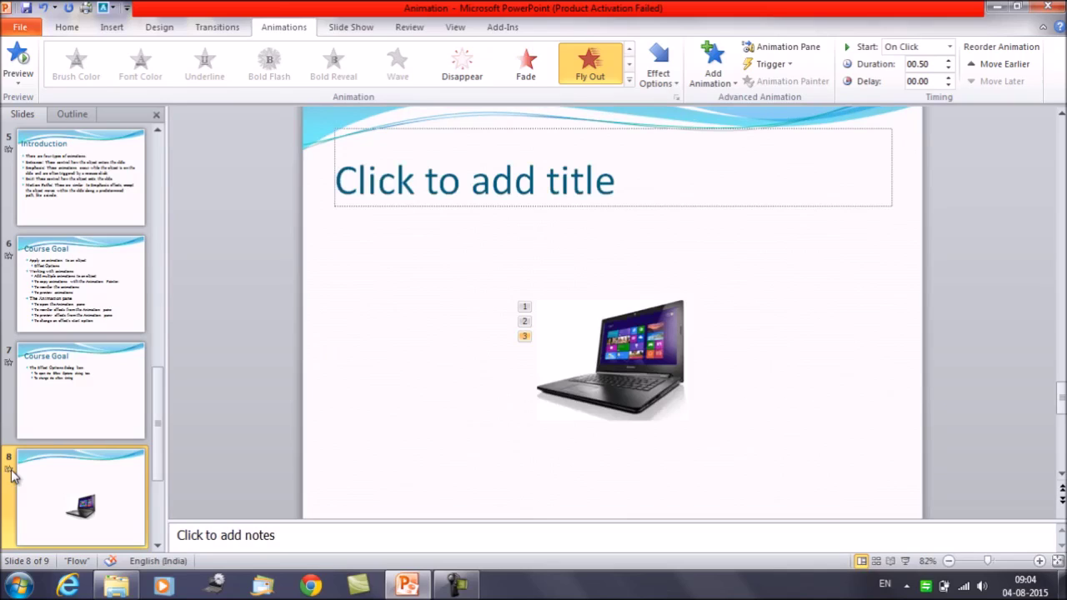
click(23, 62)
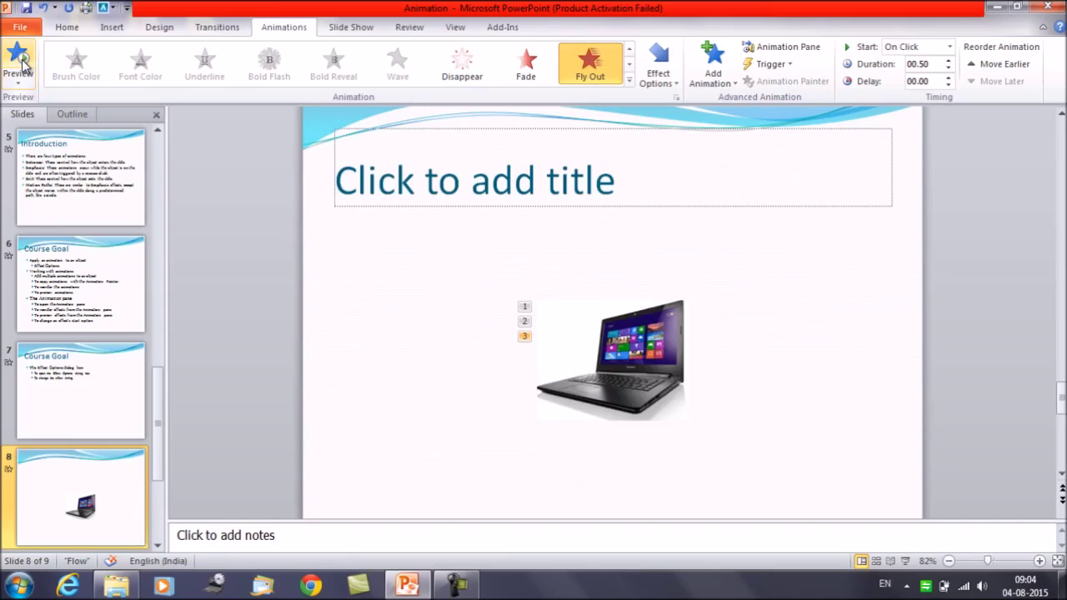
Step: Glance at slide 6, then on slide 8 nudge the laptop picture left
click(40, 296)
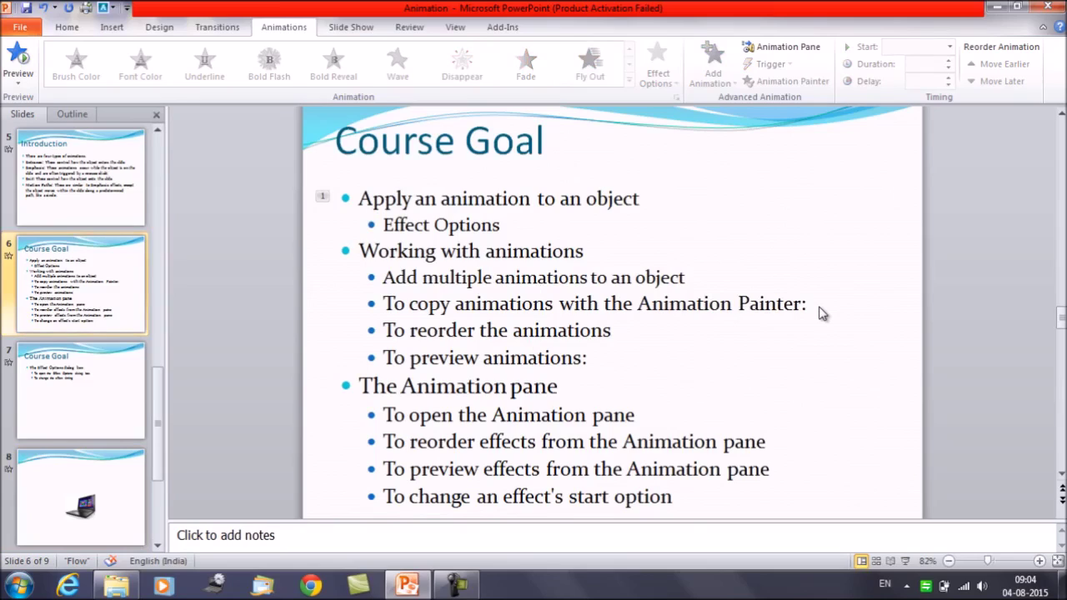
click(63, 511)
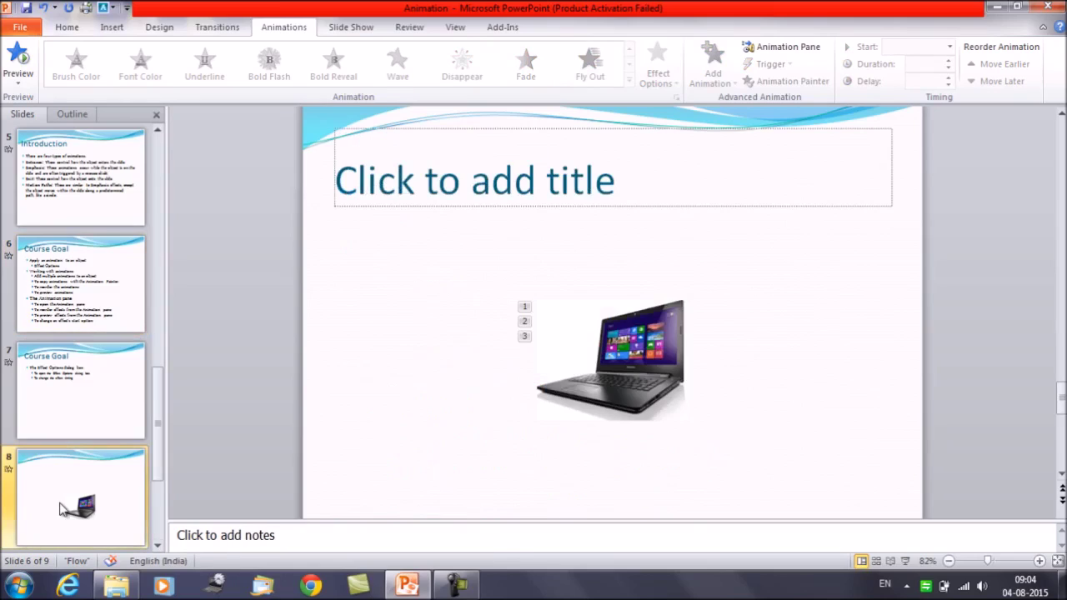
click(607, 377)
key(Left)
key(Left)
key(Left)
key(Left)
key(Left)
key(Left)
key(Left)
key(Left)
key(Left)
key(Left)
key(Left)
key(Left)
key(Left)
key(Left)
key(Left)
key(Left)
key(Left)
key(Left)
key(Left)
key(Left)
key(Left)
key(Left)
key(Left)
key(Left)
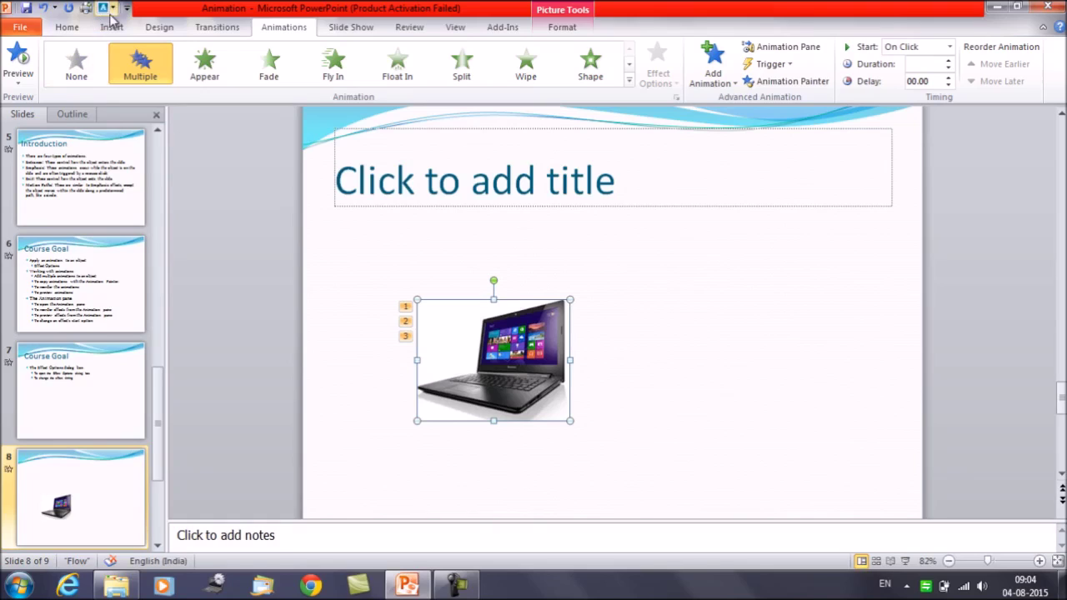
Step: Insert the Keyboard picture and nudge it right and down beside the laptop
click(117, 28)
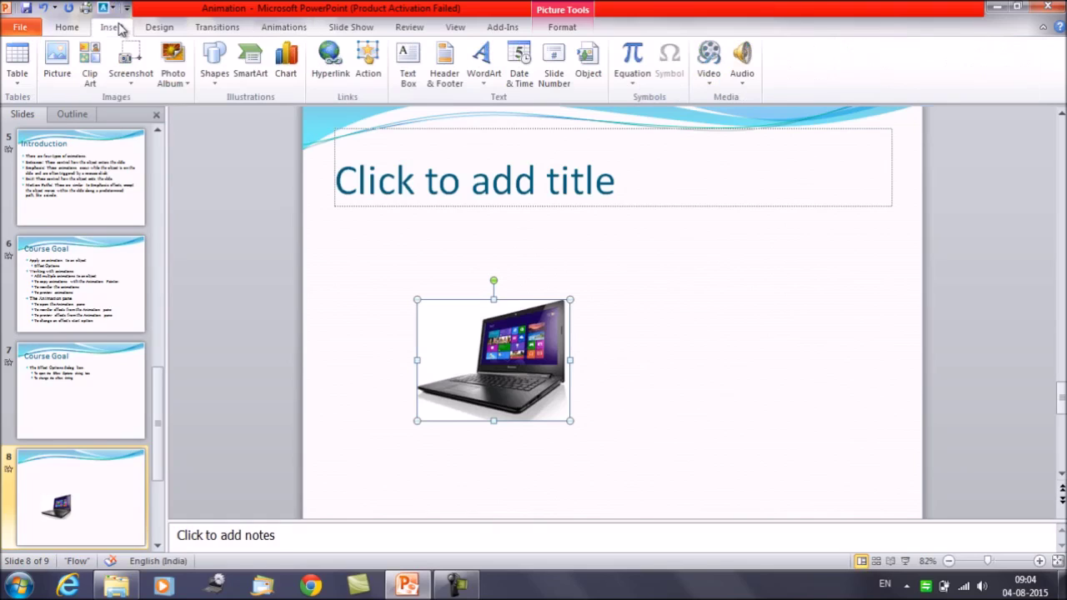
click(63, 75)
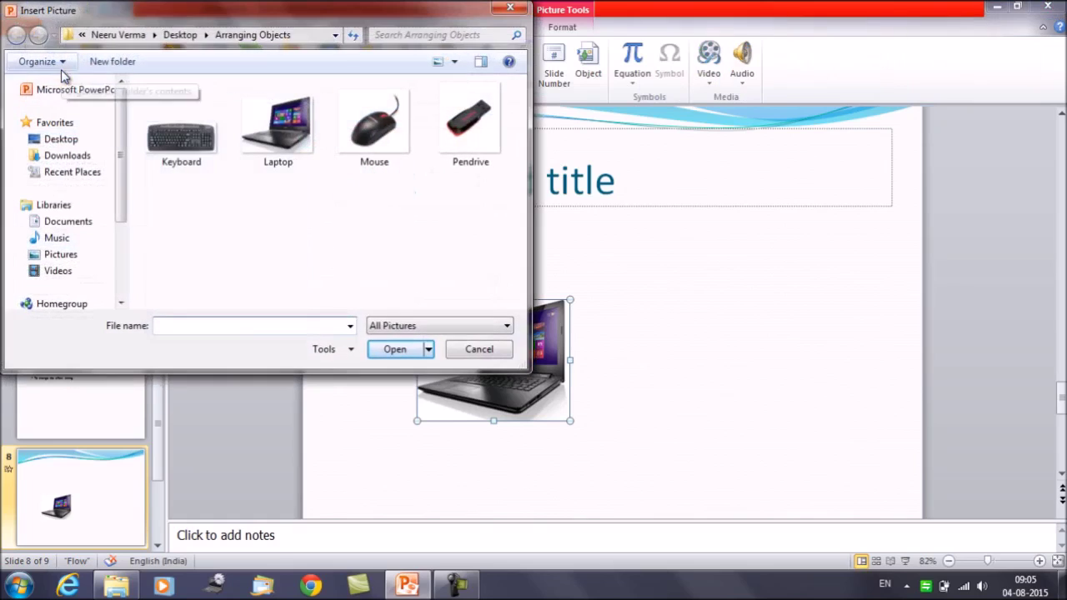
double_click(205, 158)
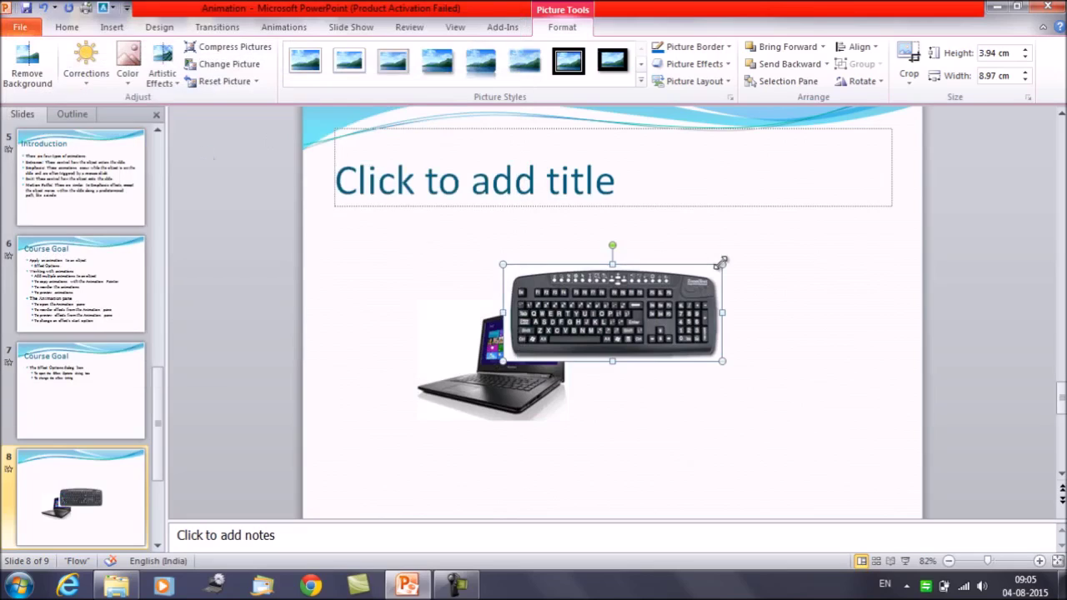
key(Right)
key(Right)
key(Right)
key(Right)
key(Right)
key(Right)
key(Right)
key(Right)
key(Right)
key(Right)
key(Right)
key(Right)
key(Right)
key(Right)
key(Right)
key(Right)
key(Right)
key(Right)
key(Right)
key(Right)
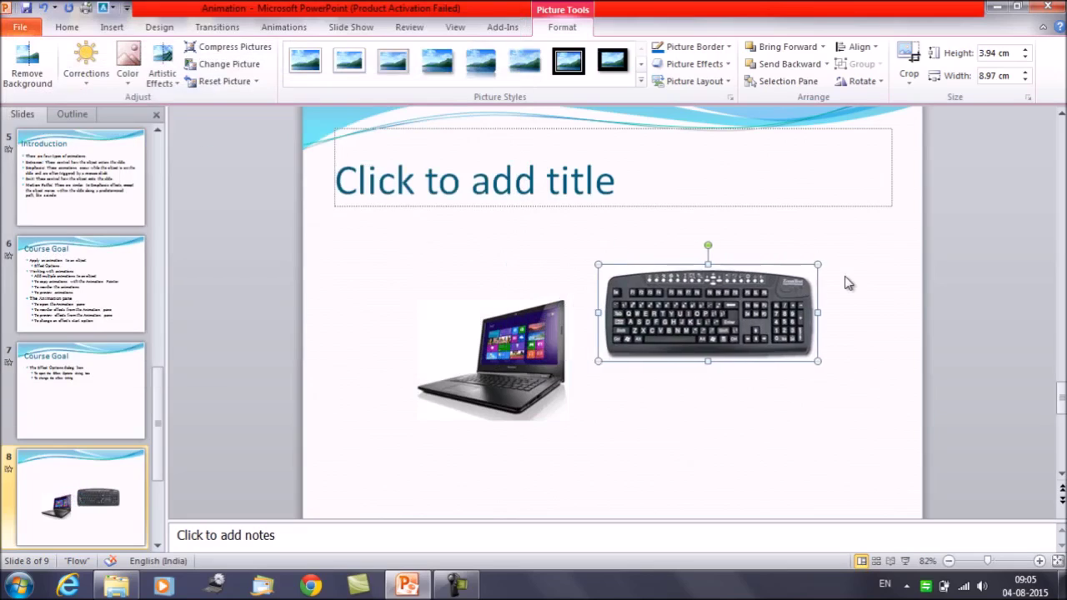
key(Down)
key(Down)
key(Down)
key(Down)
key(Down)
key(Down)
key(Down)
key(Down)
key(Down)
key(Down)
key(Down)
key(Down)
key(Right)
key(Right)
key(Right)
key(Right)
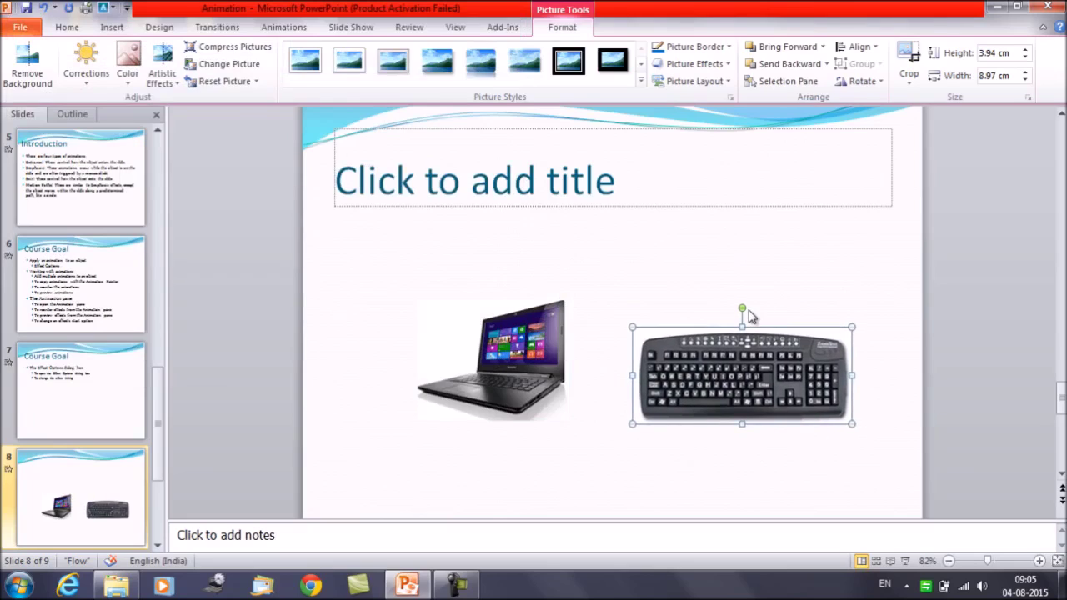
click(531, 346)
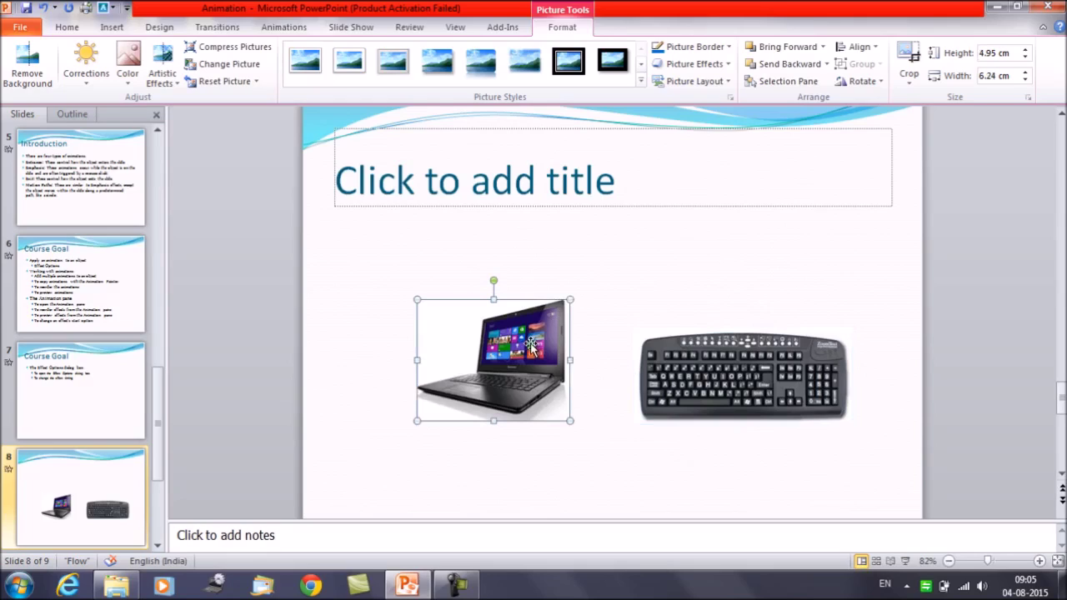
click(740, 332)
click(703, 307)
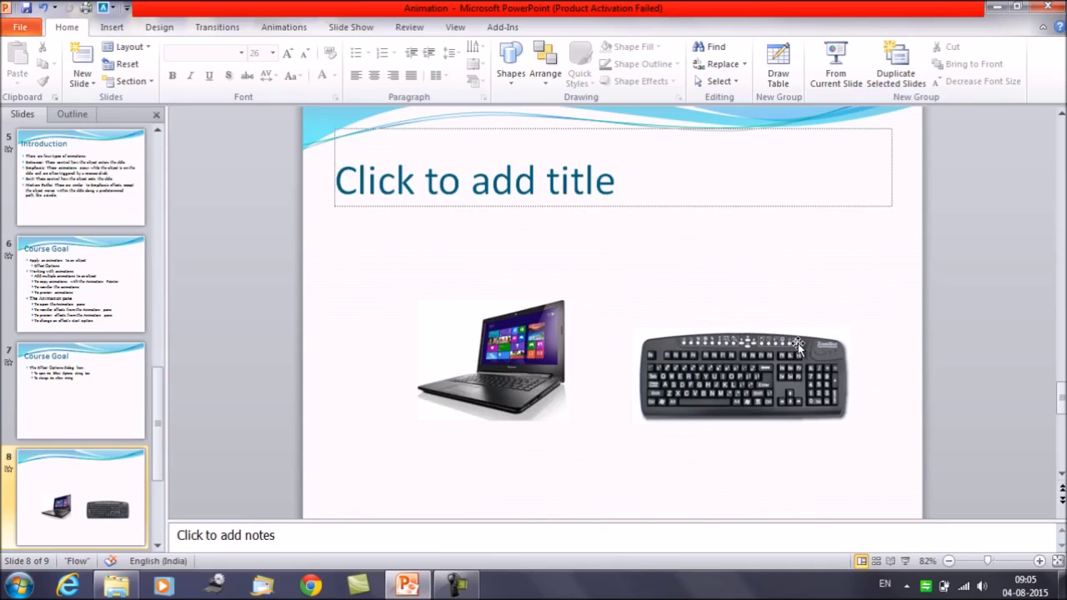
click(511, 360)
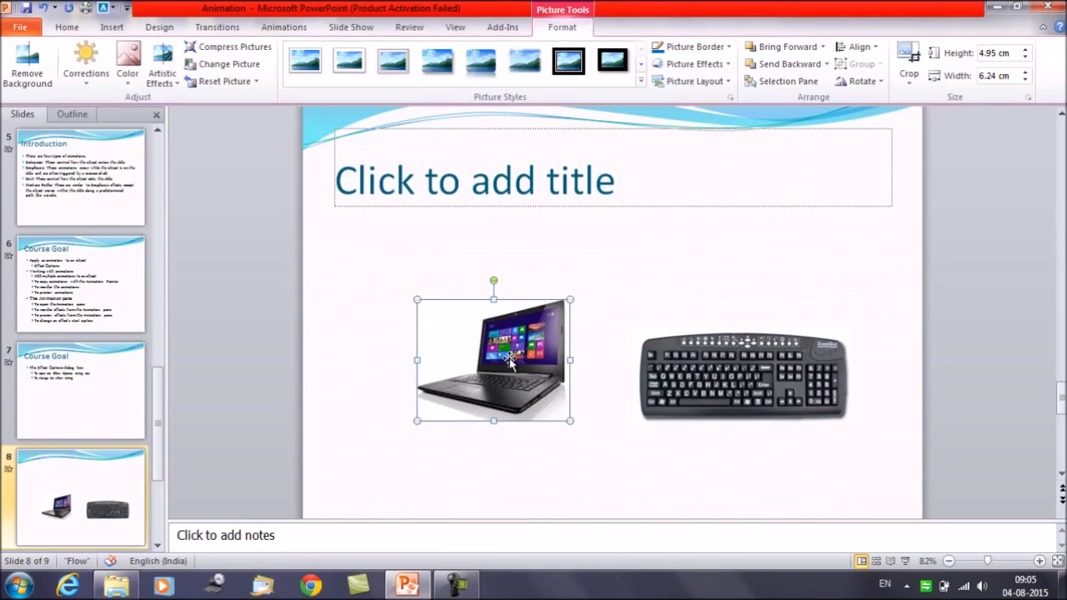
Step: Copy the laptop's three animations onto the keyboard with Animation Painter and play all six
click(292, 30)
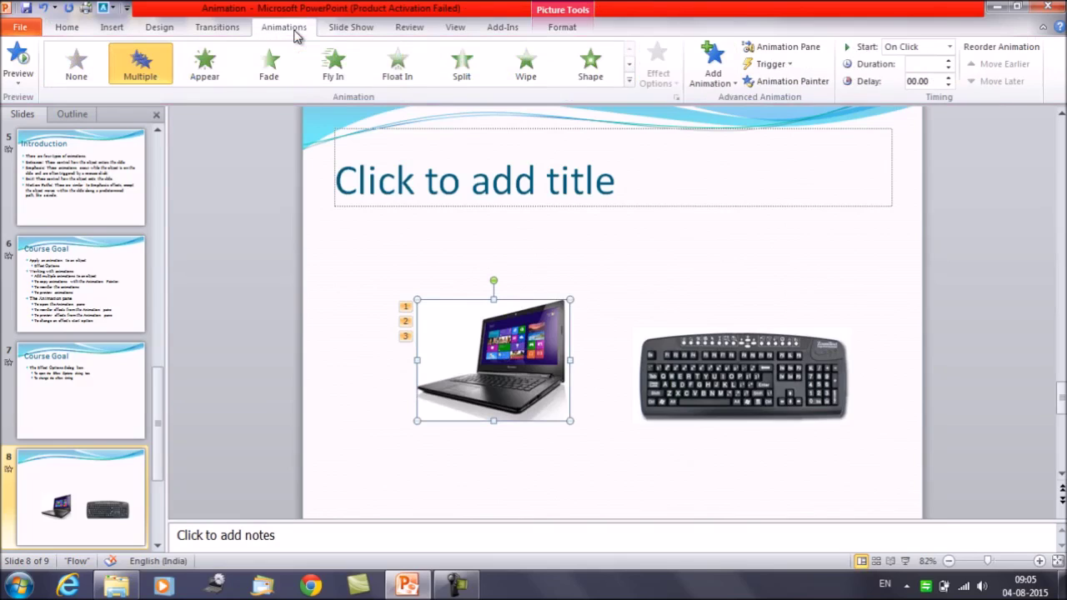
click(807, 89)
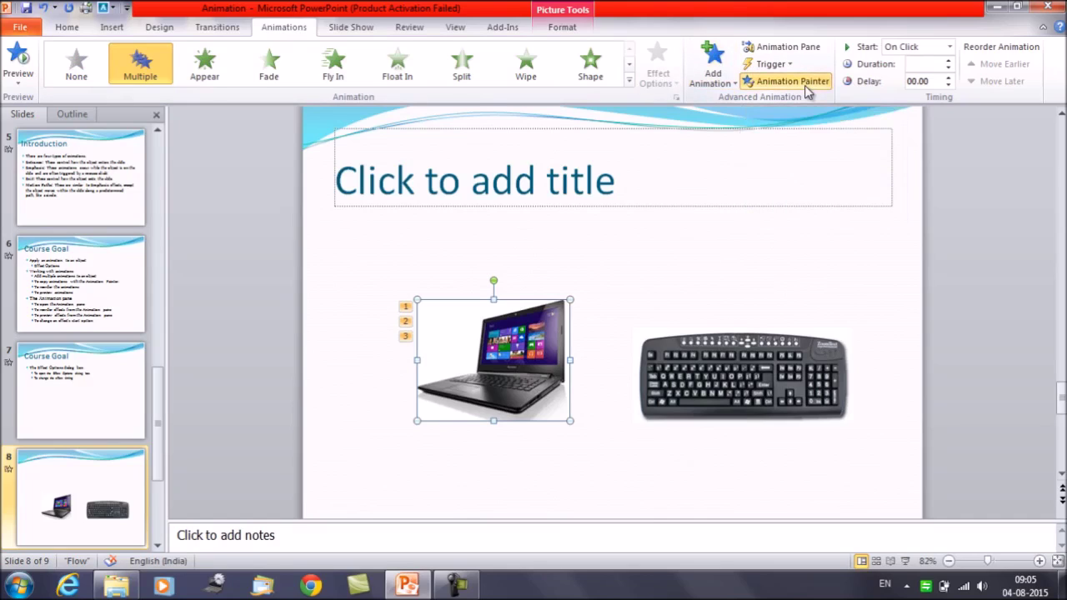
click(753, 364)
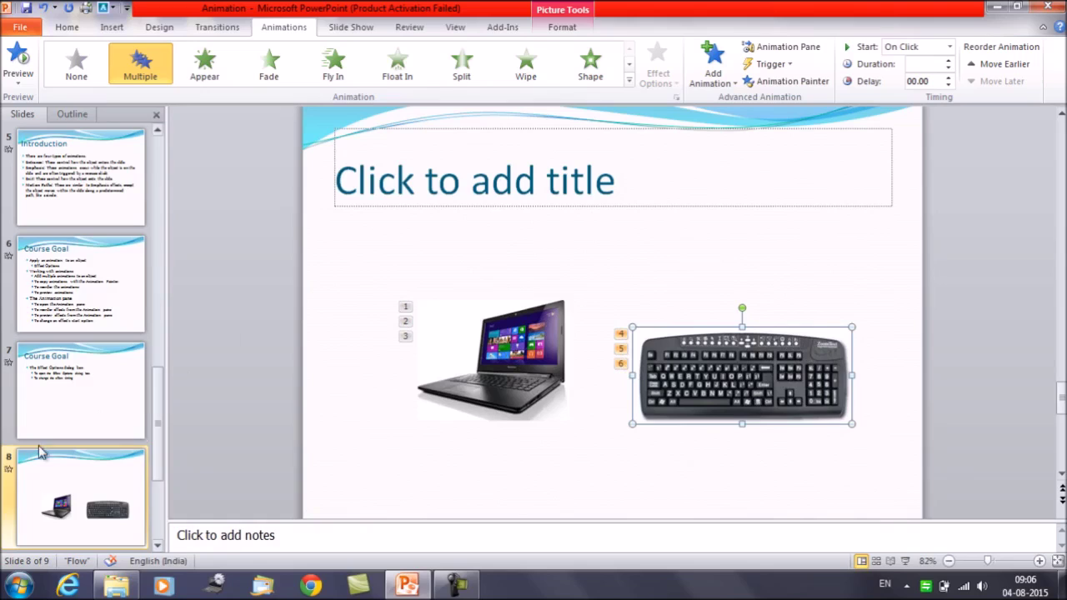
click(9, 472)
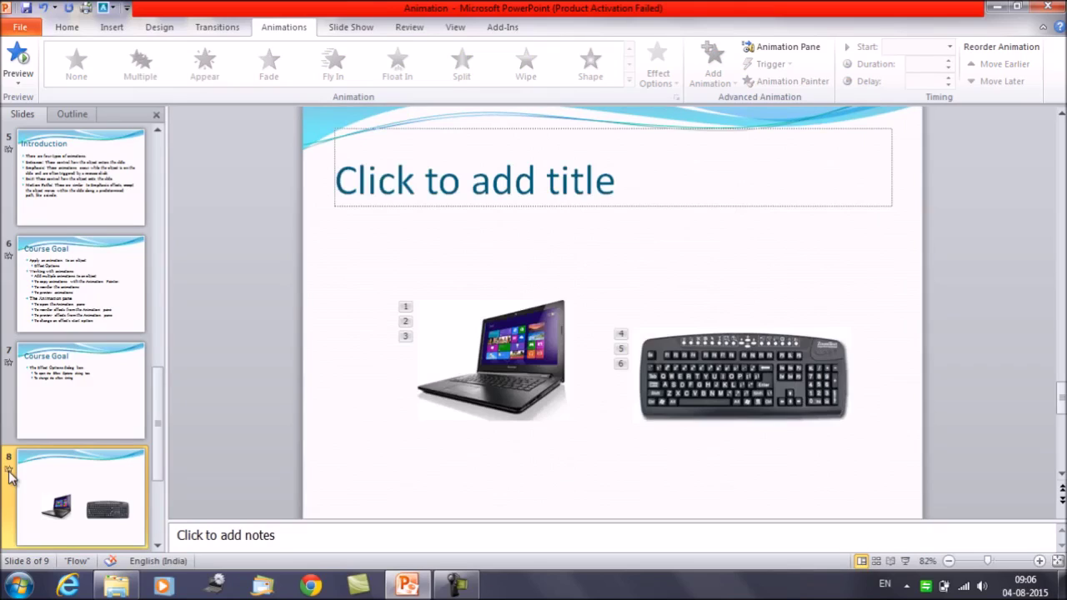
Step: Visit slide 6, Course Goal, then bring up slide 8 with the laptop and keyboard pictures
click(79, 305)
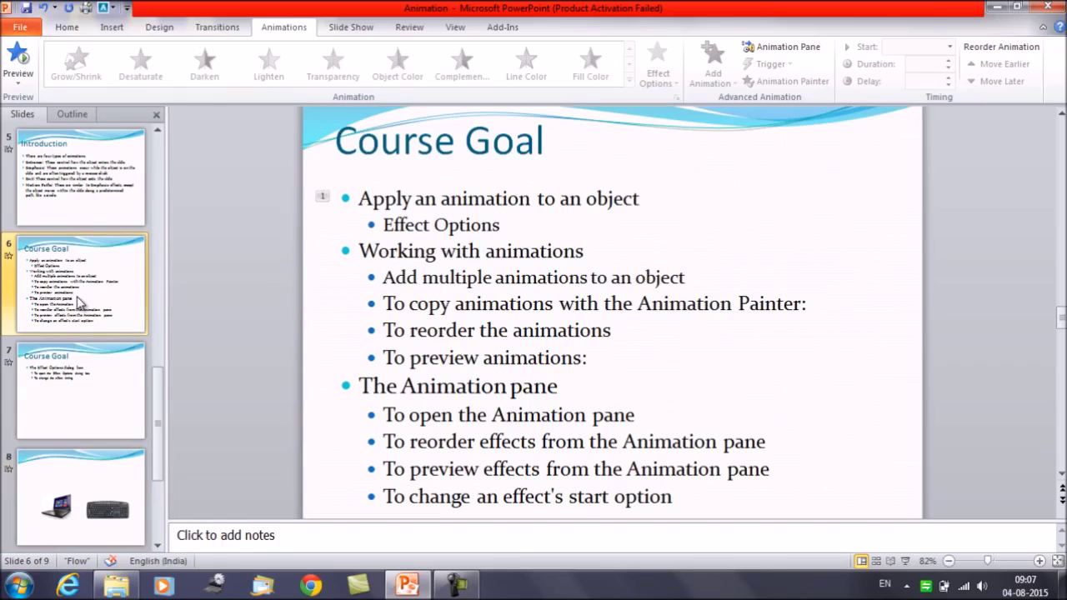
click(114, 515)
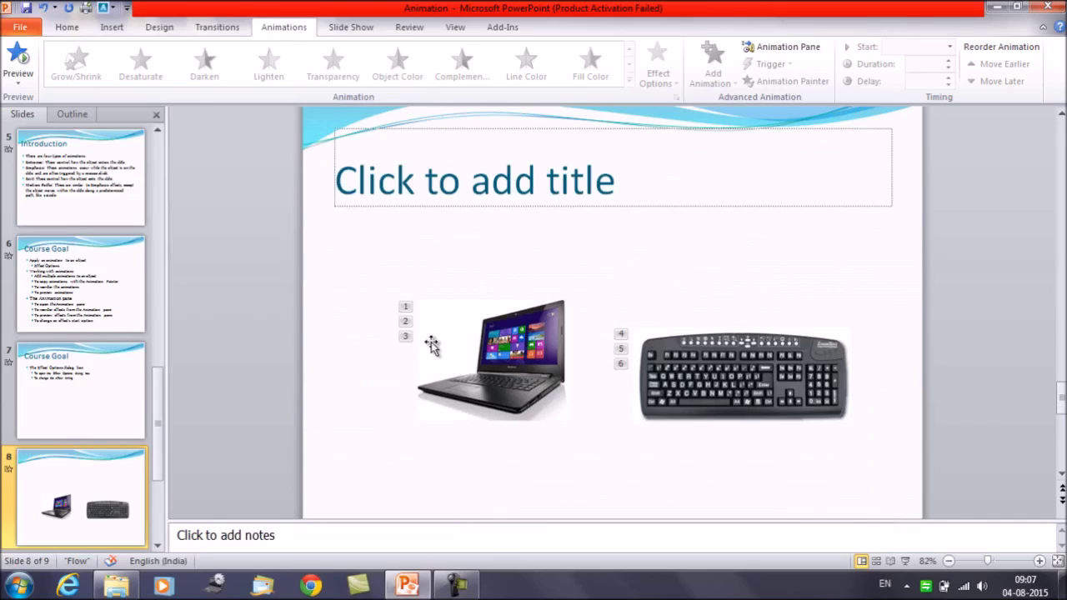
click(543, 346)
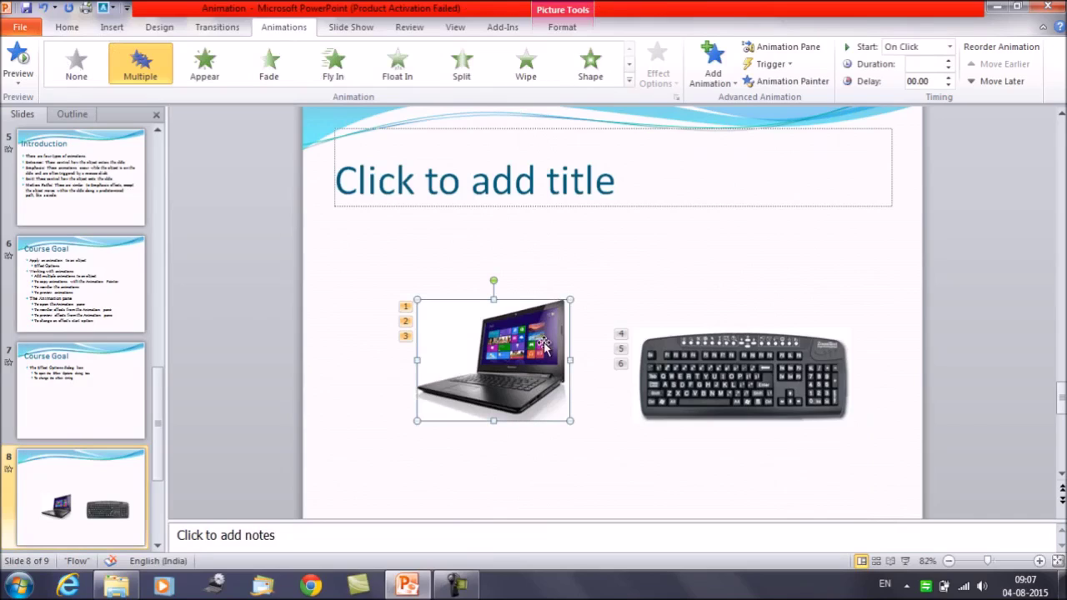
click(406, 308)
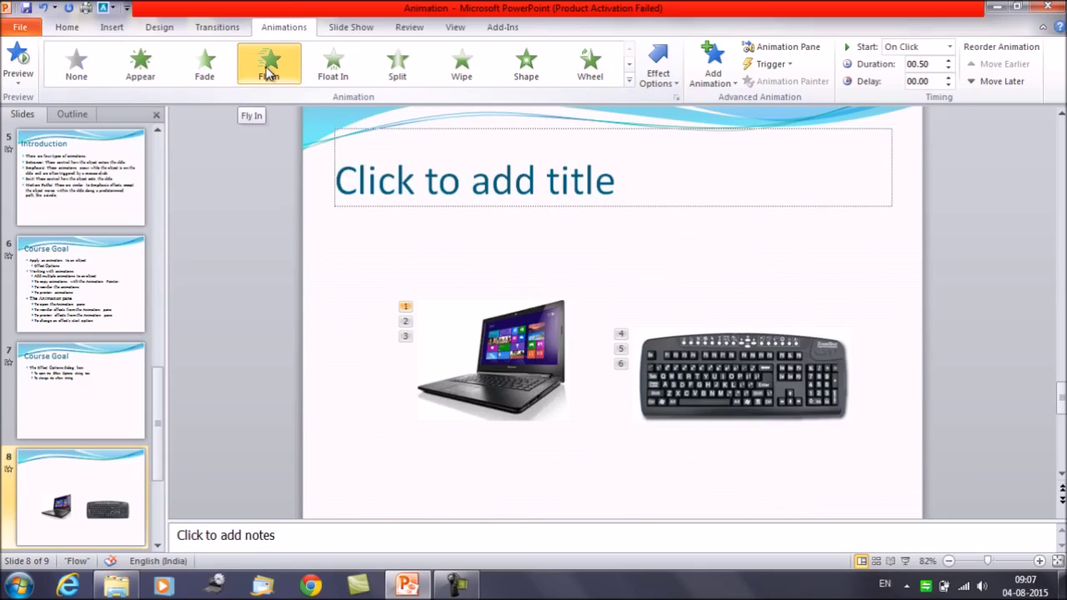
click(406, 322)
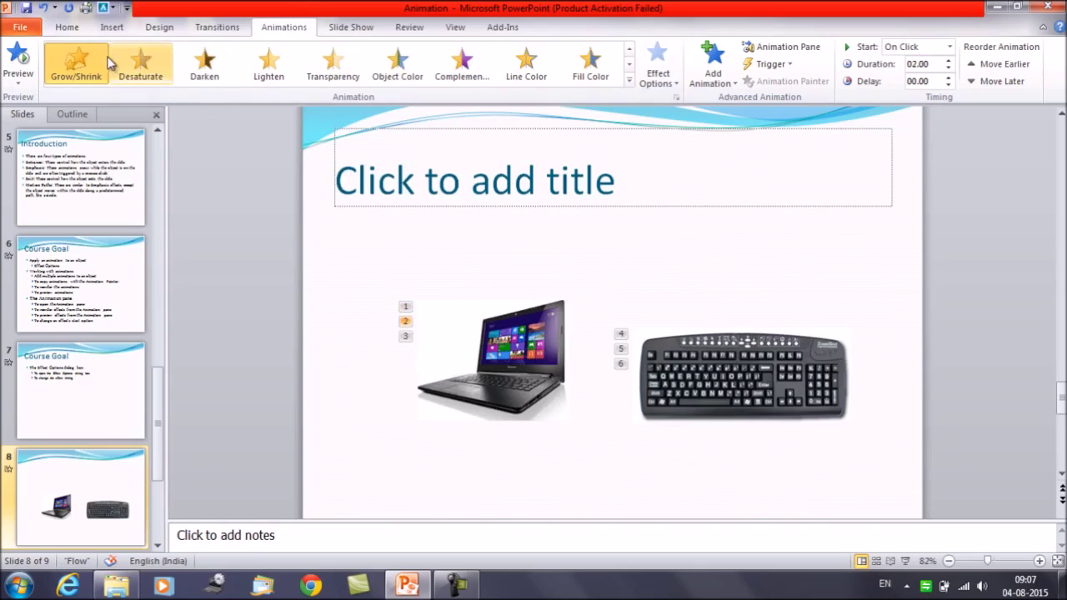
click(407, 337)
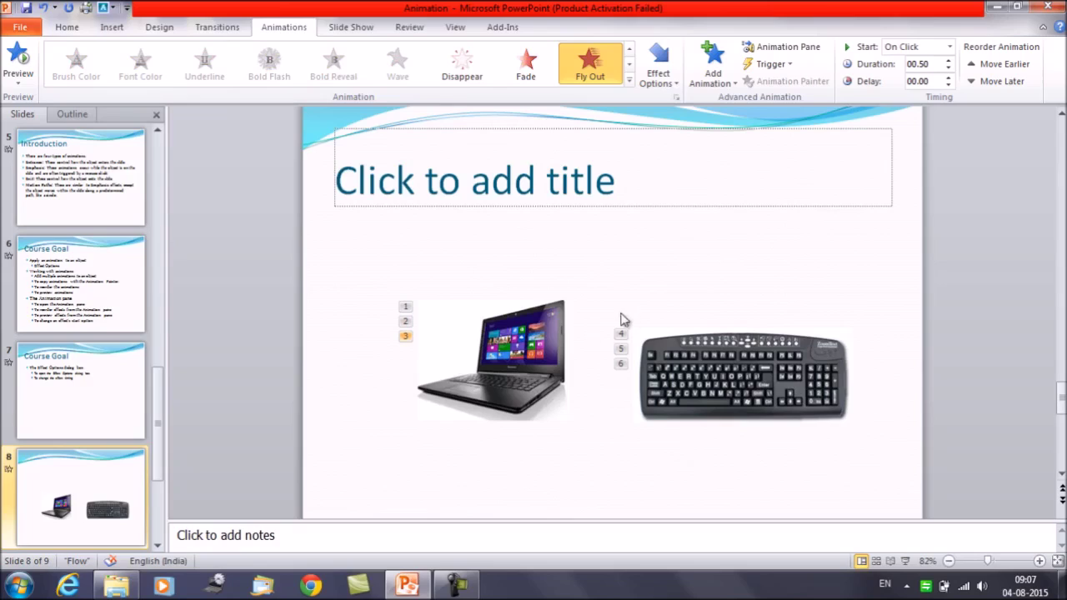
click(623, 350)
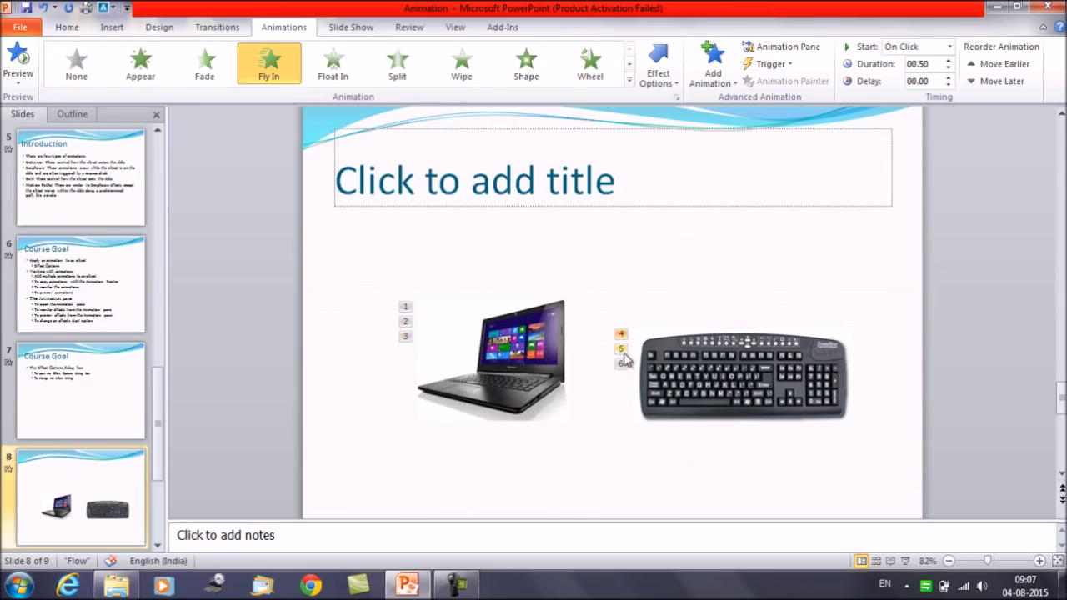
click(625, 367)
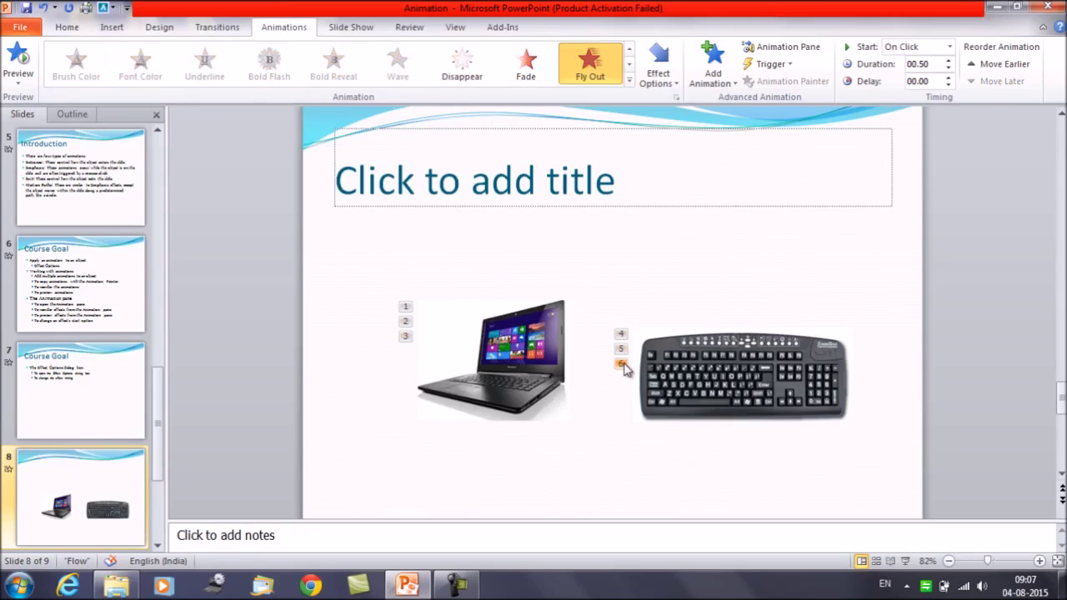
click(406, 309)
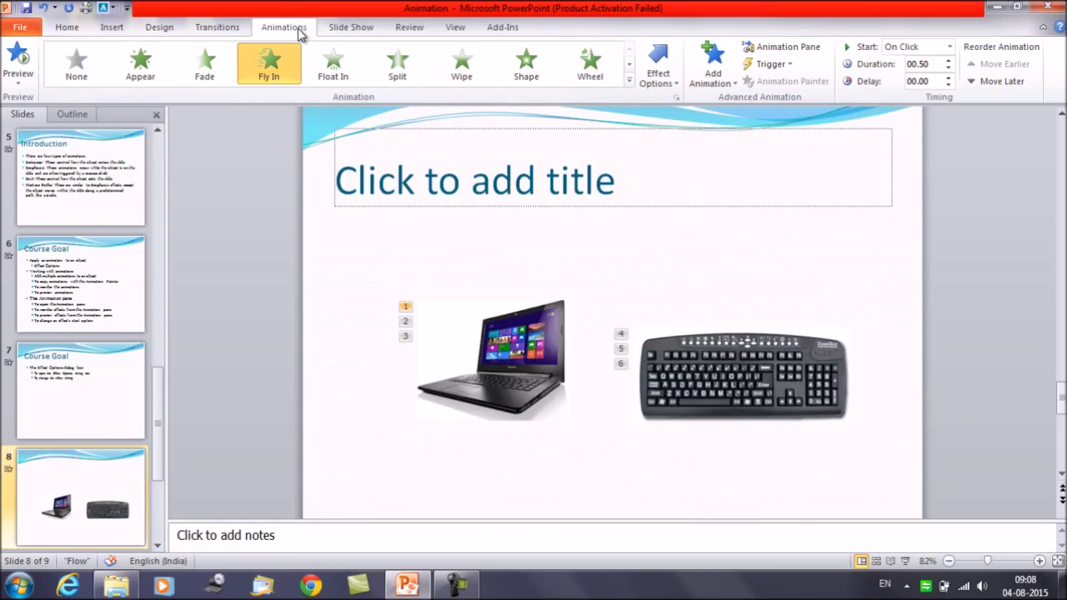
Step: Move the laptop's Fly In after Grow/Shrink and preview slide 8's animations twice
click(1002, 81)
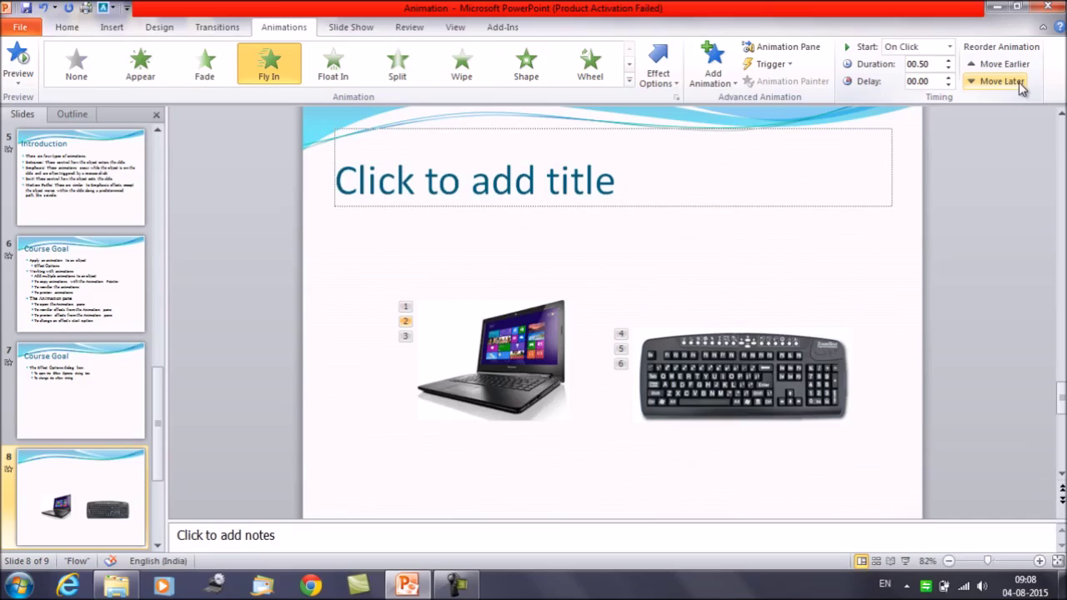
click(9, 469)
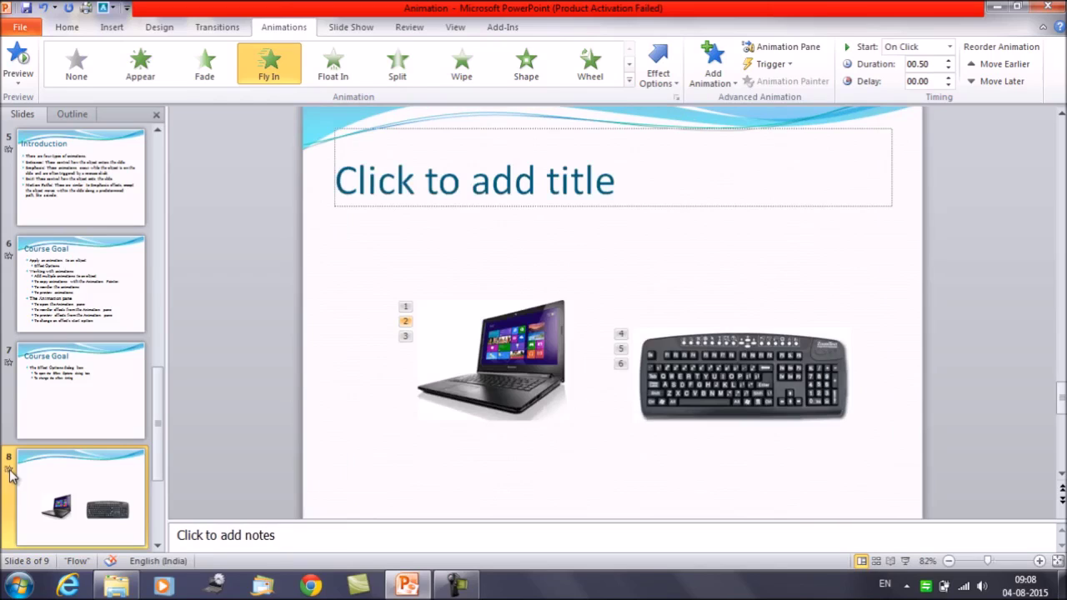
click(9, 470)
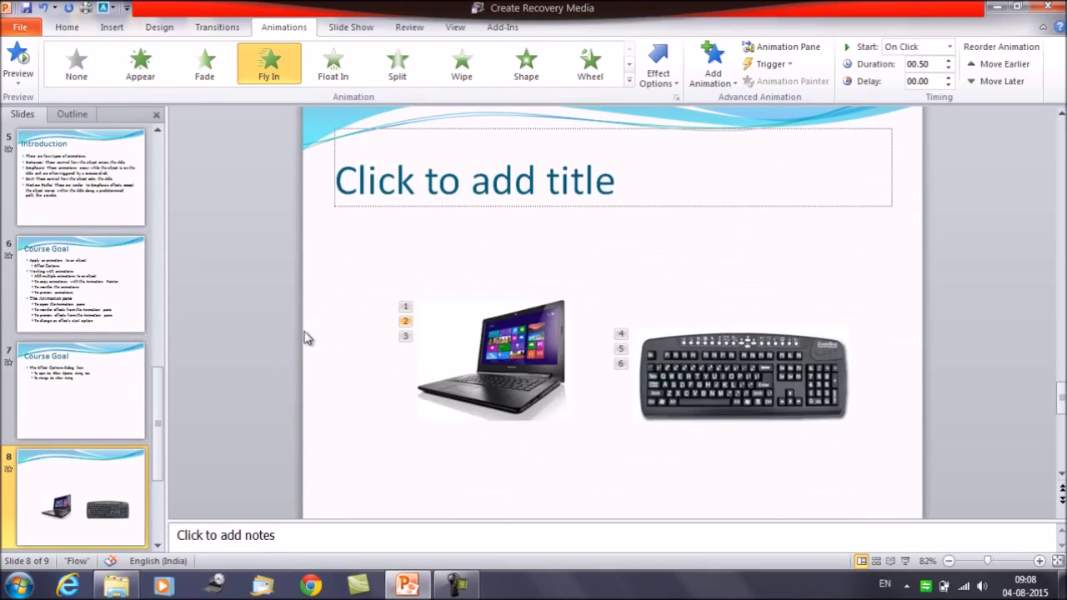
Step: Move the laptop's Fly In back to first place, preview again, then revisit Course Goal and slide 8
click(407, 322)
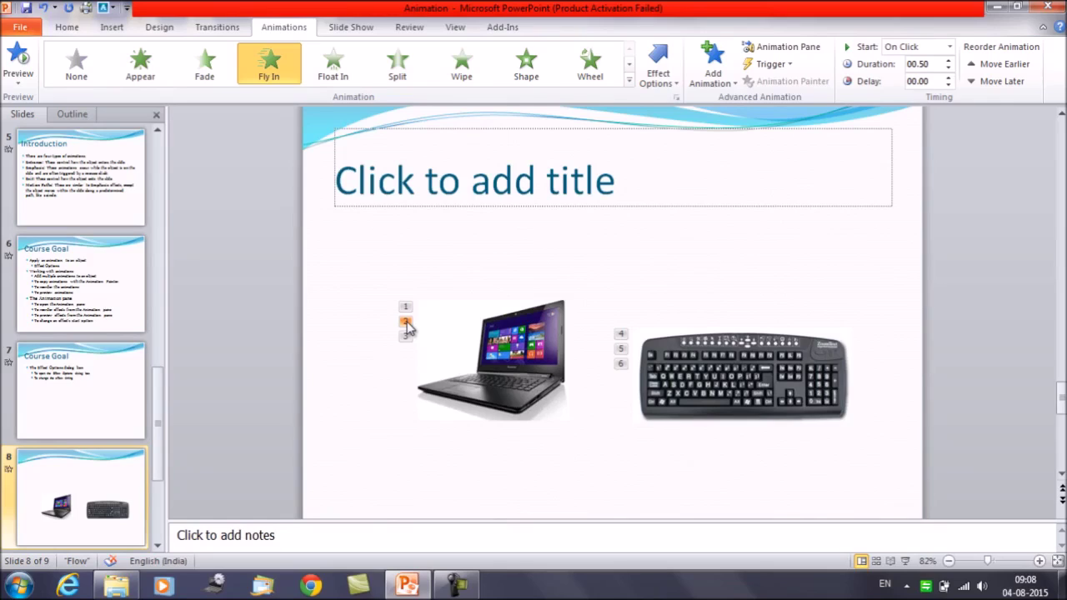
click(1019, 69)
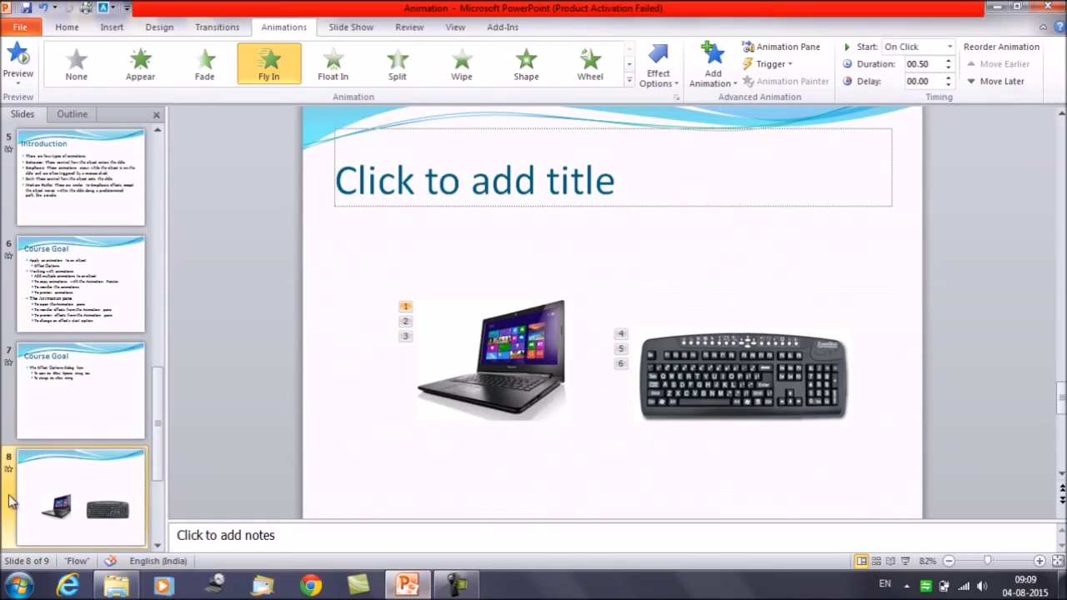
click(10, 470)
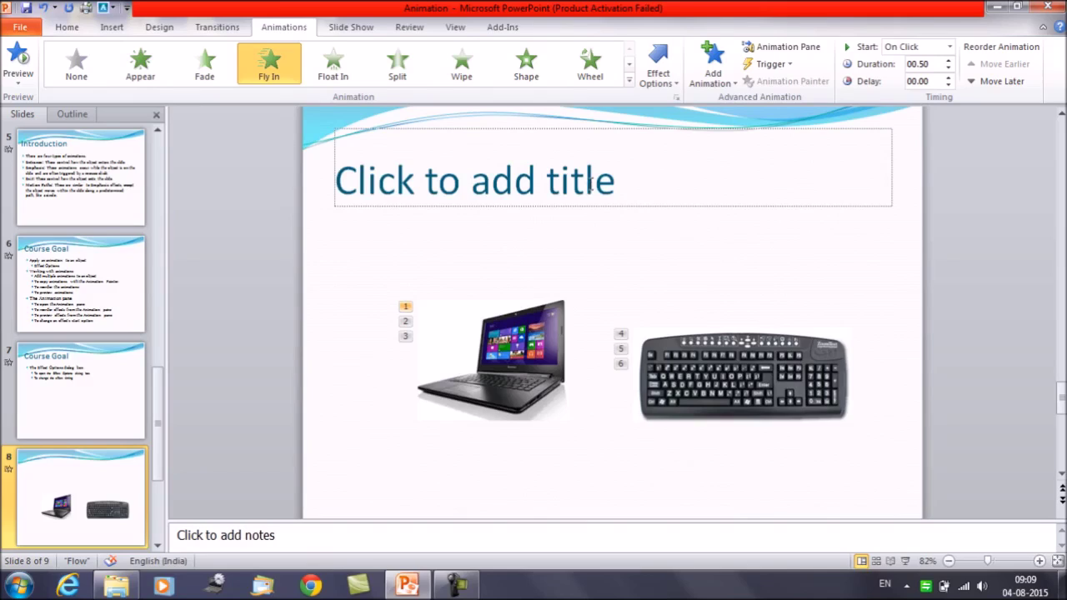
click(82, 307)
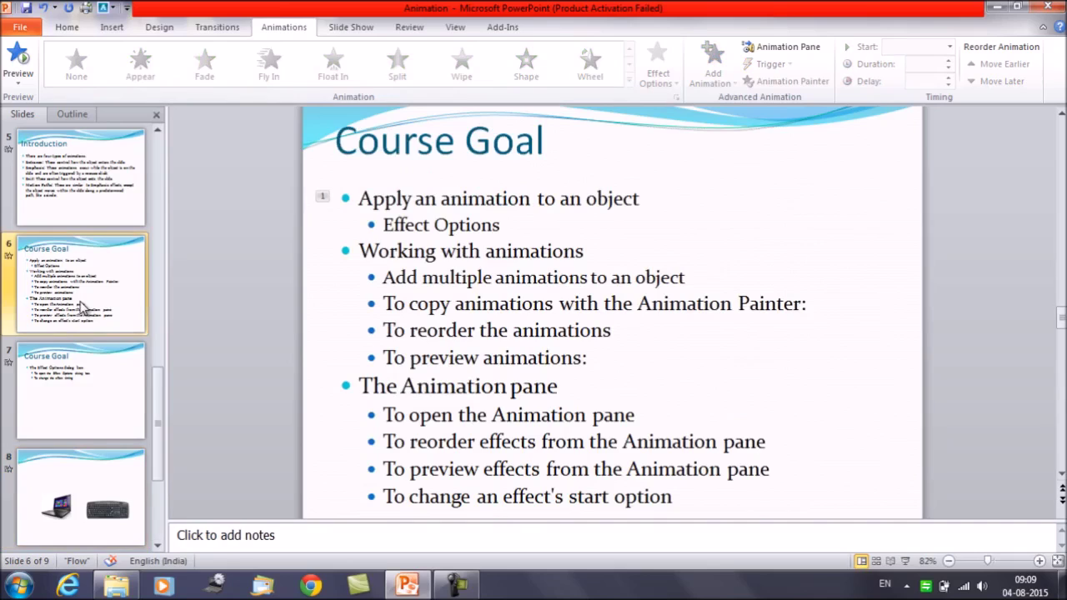
click(94, 505)
Step: With the laptop selected, preview slide 8's six animations twice, then revisit Course Goal and return
click(436, 352)
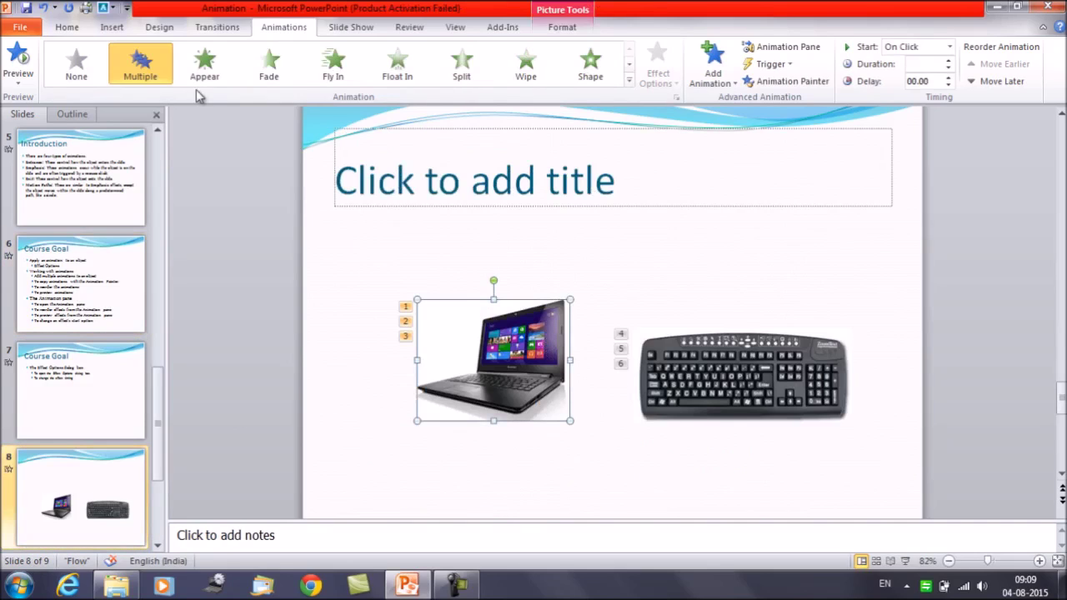
click(18, 57)
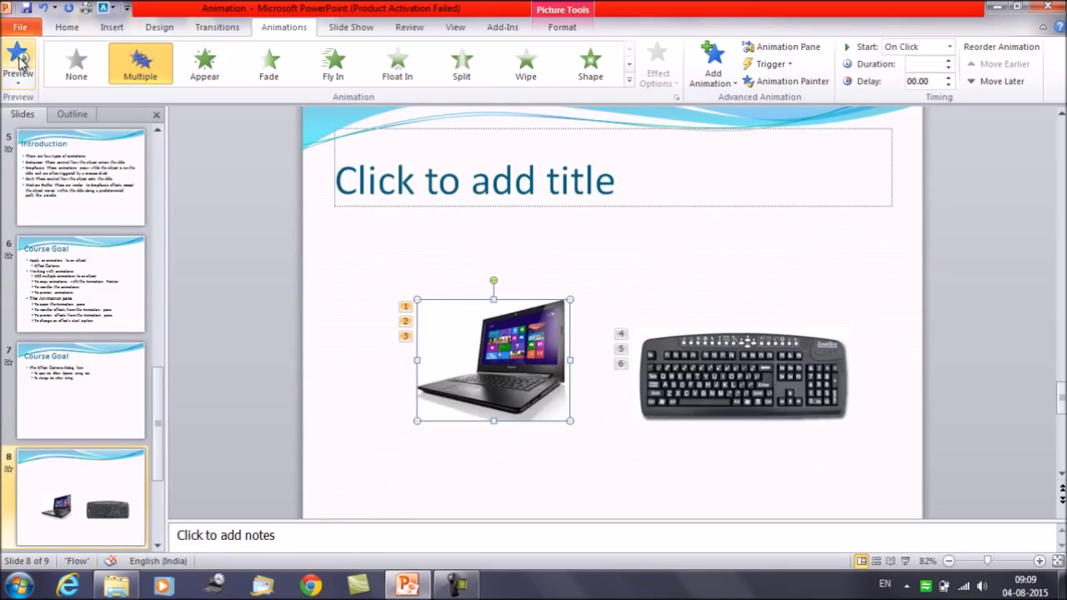
click(11, 474)
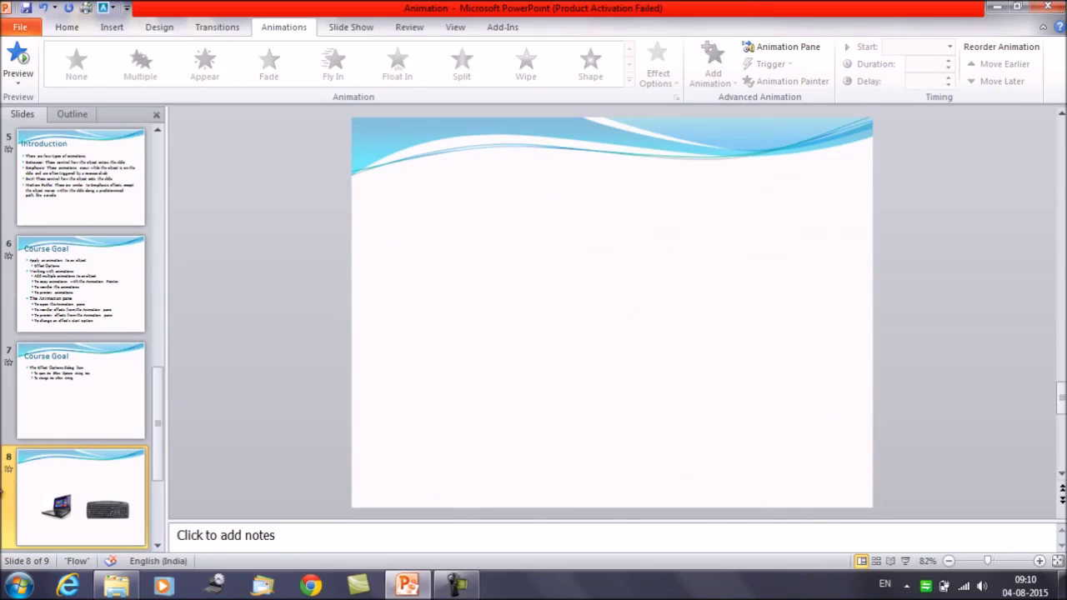
click(75, 272)
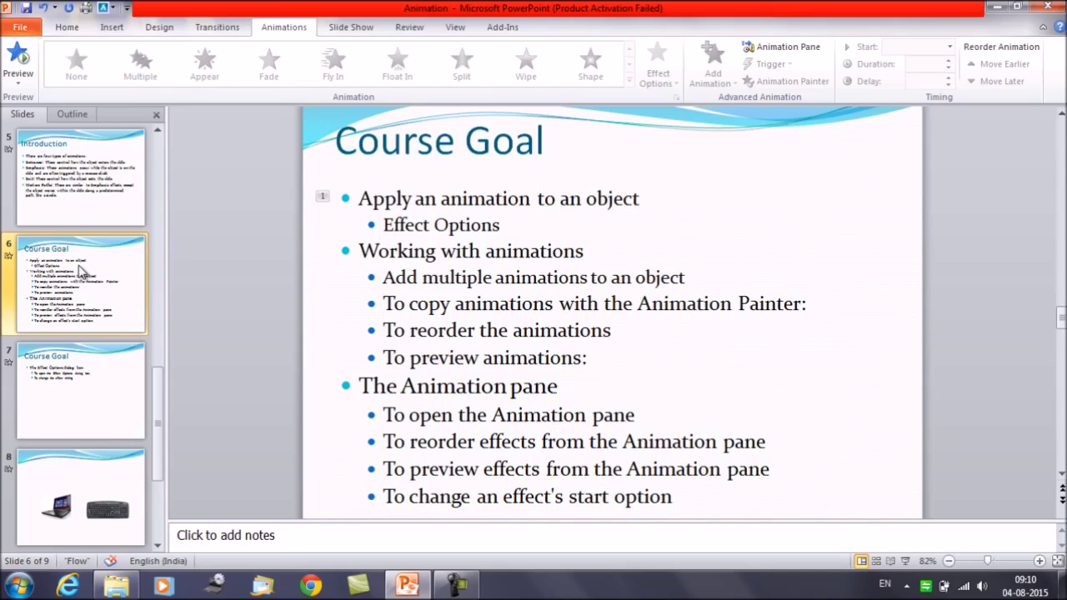
click(120, 496)
scroll(120, 504, down, 1)
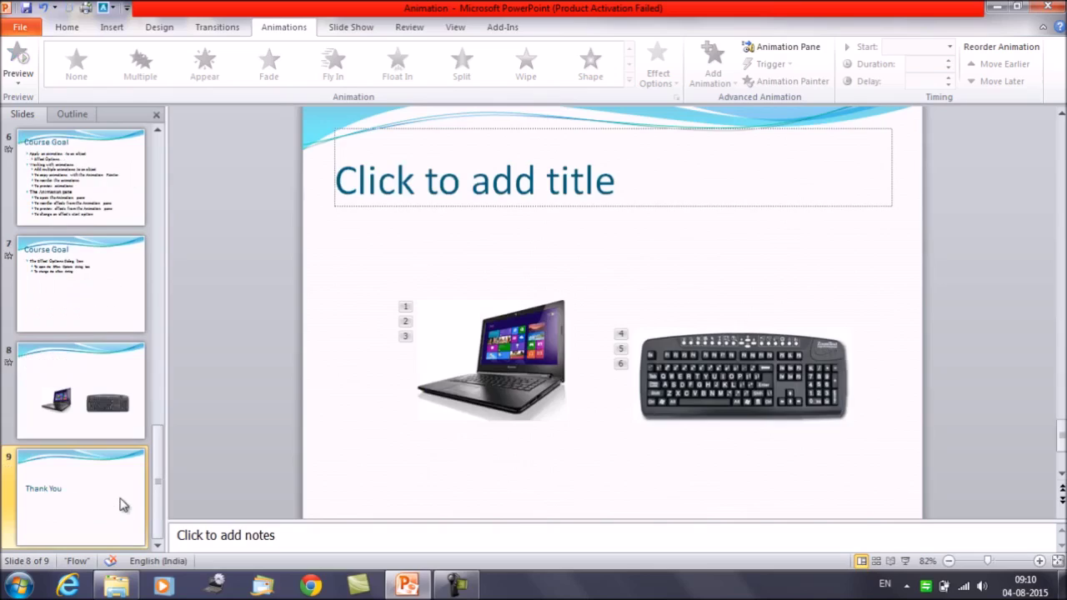